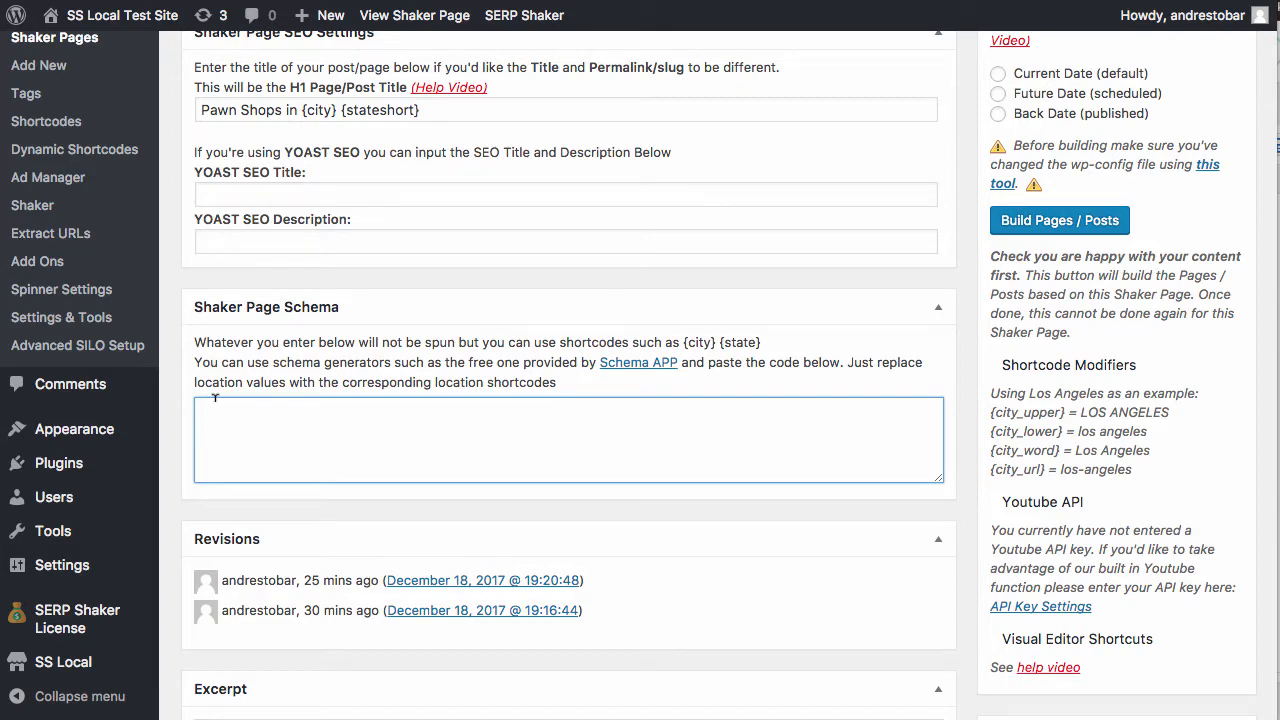
- Open the Schema App generator linked in the Shaker Page Schema section
scroll(214, 398, up, 8)
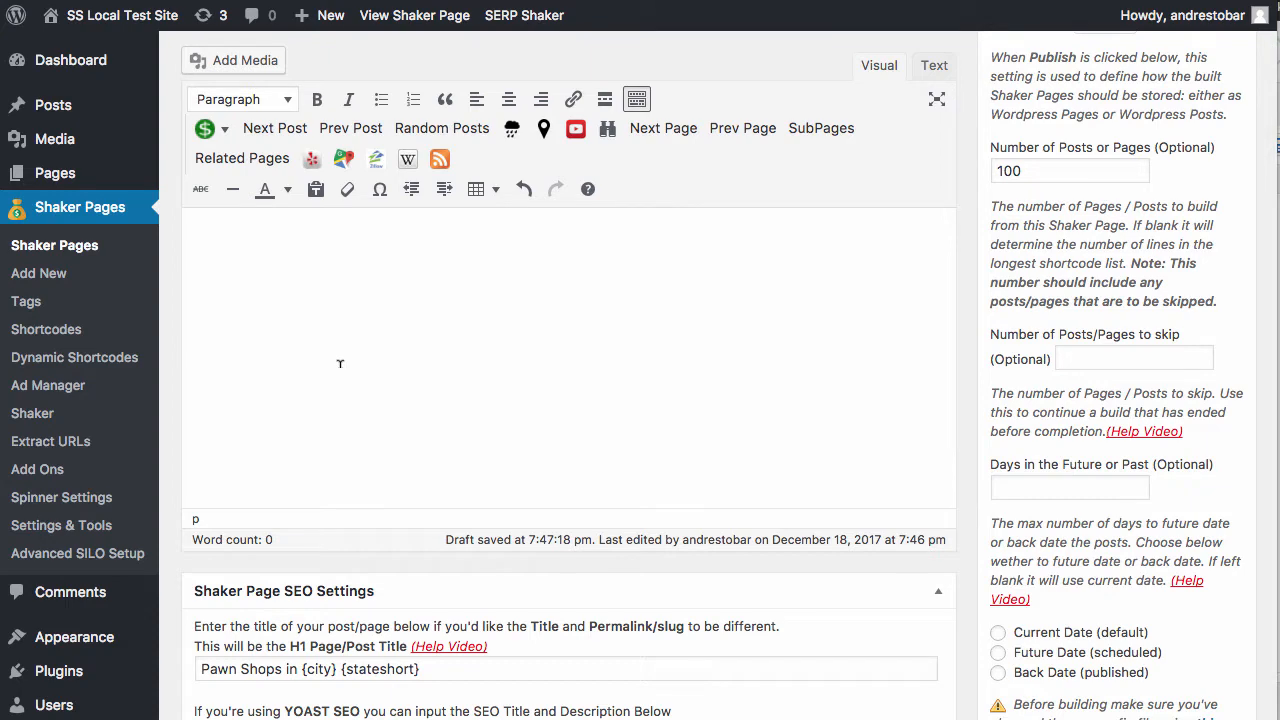
scroll(396, 342, down, 1)
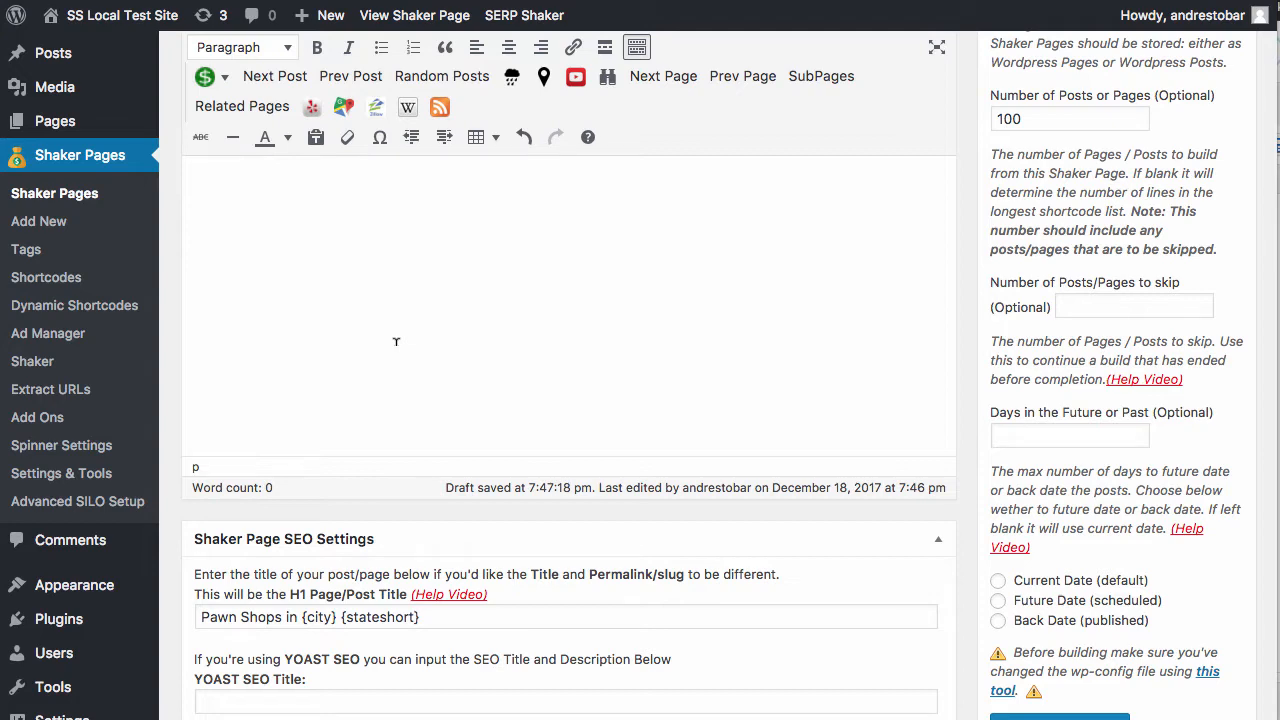
scroll(396, 342, down, 4)
scroll(397, 346, down, 7)
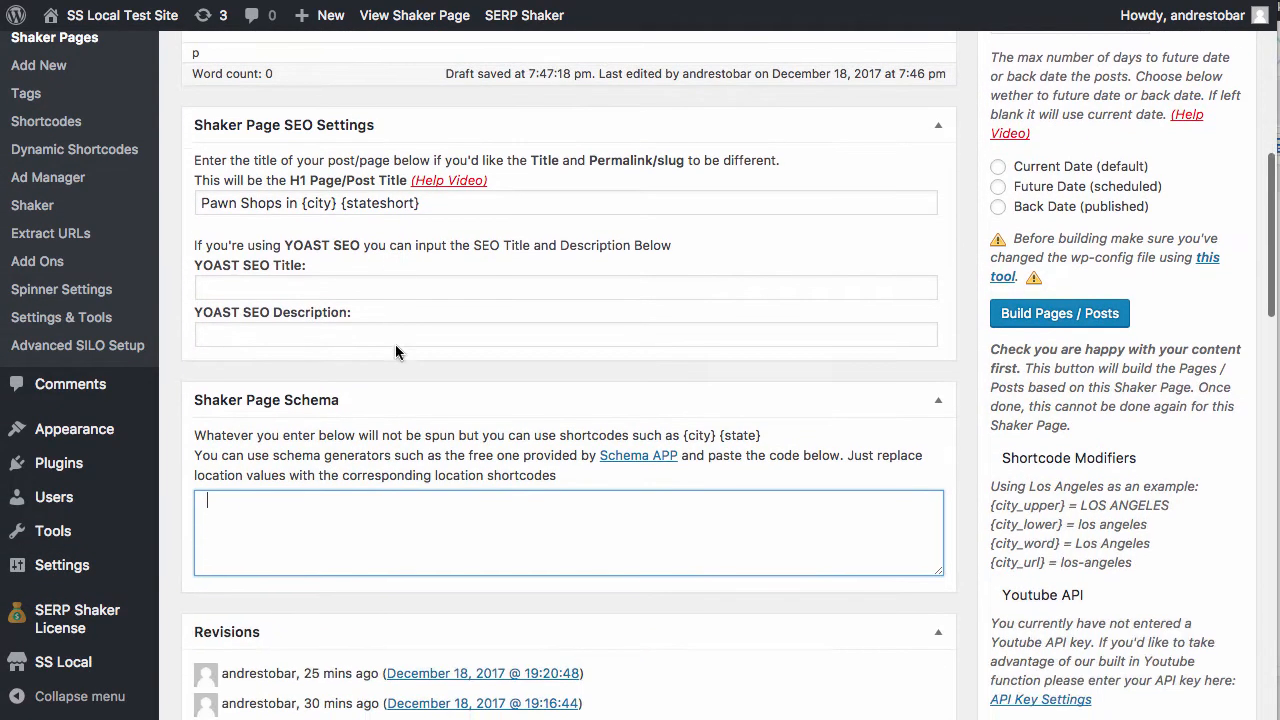
click(357, 386)
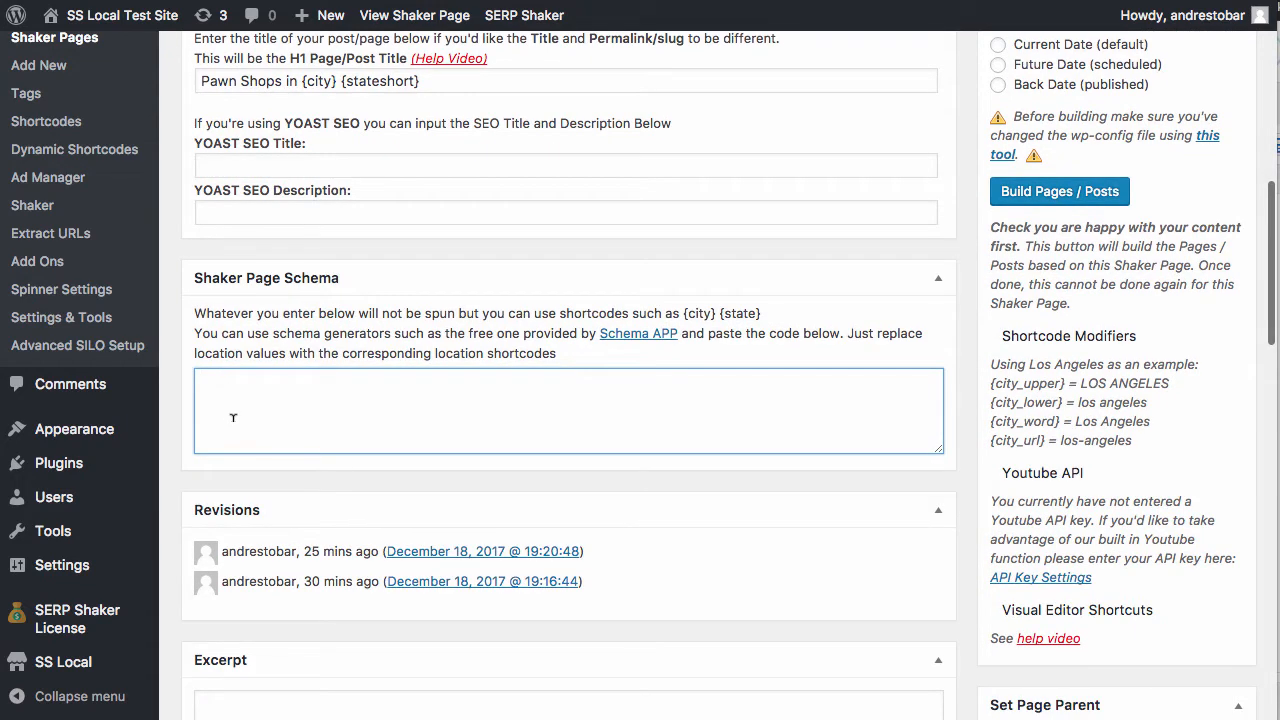
click(633, 343)
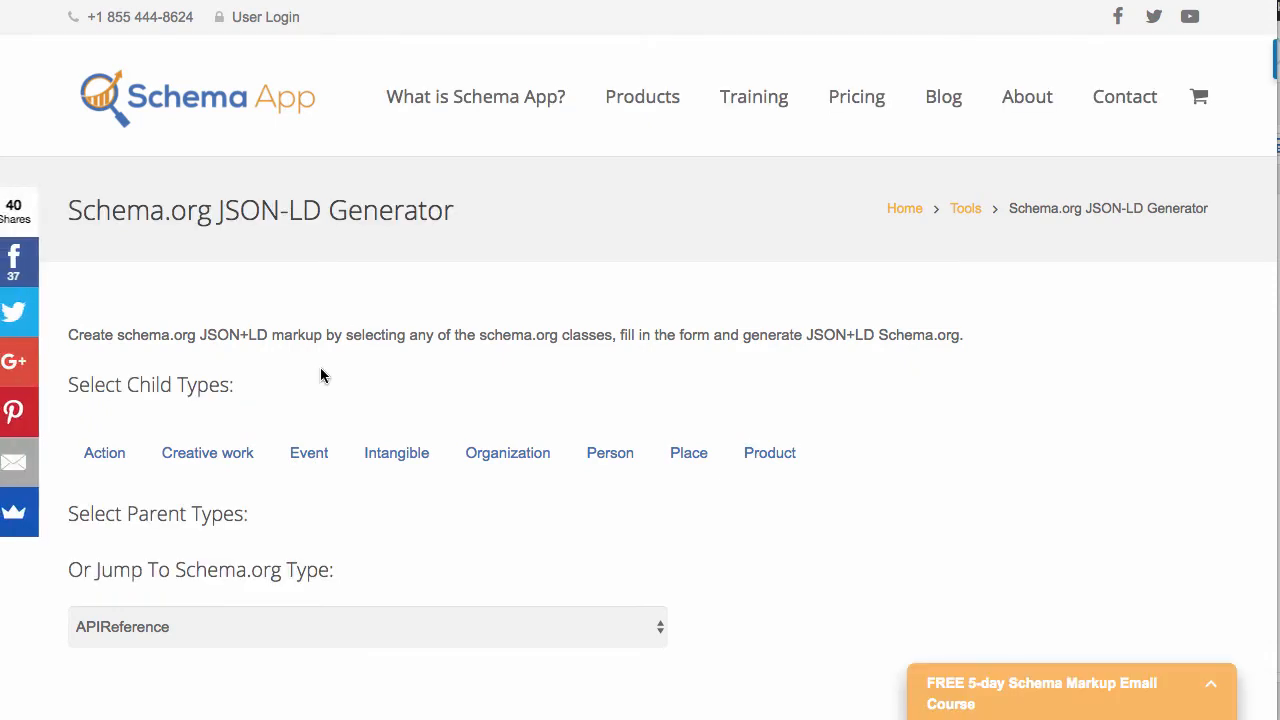
- Choose Local business as the schema.org type in the JSON-LD generator
scroll(318, 376, down, 1)
scroll(318, 376, down, 3)
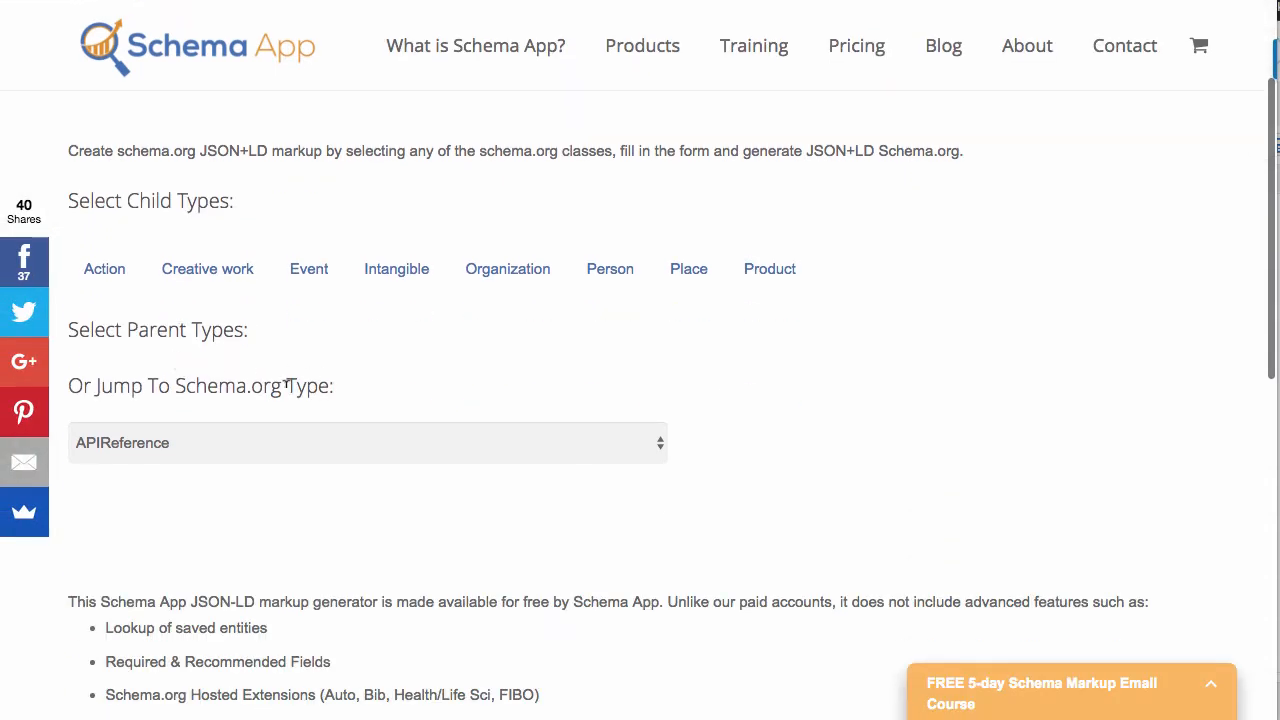
click(337, 453)
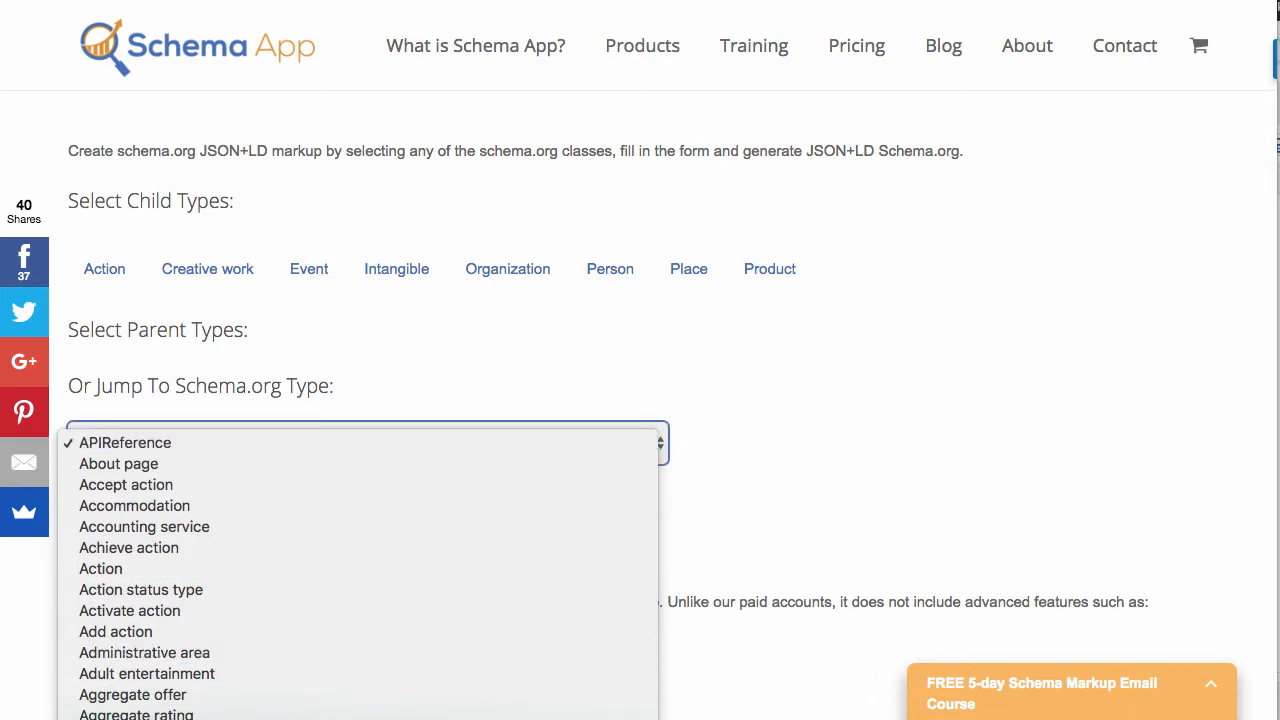
scroll(358, 450, down, 15)
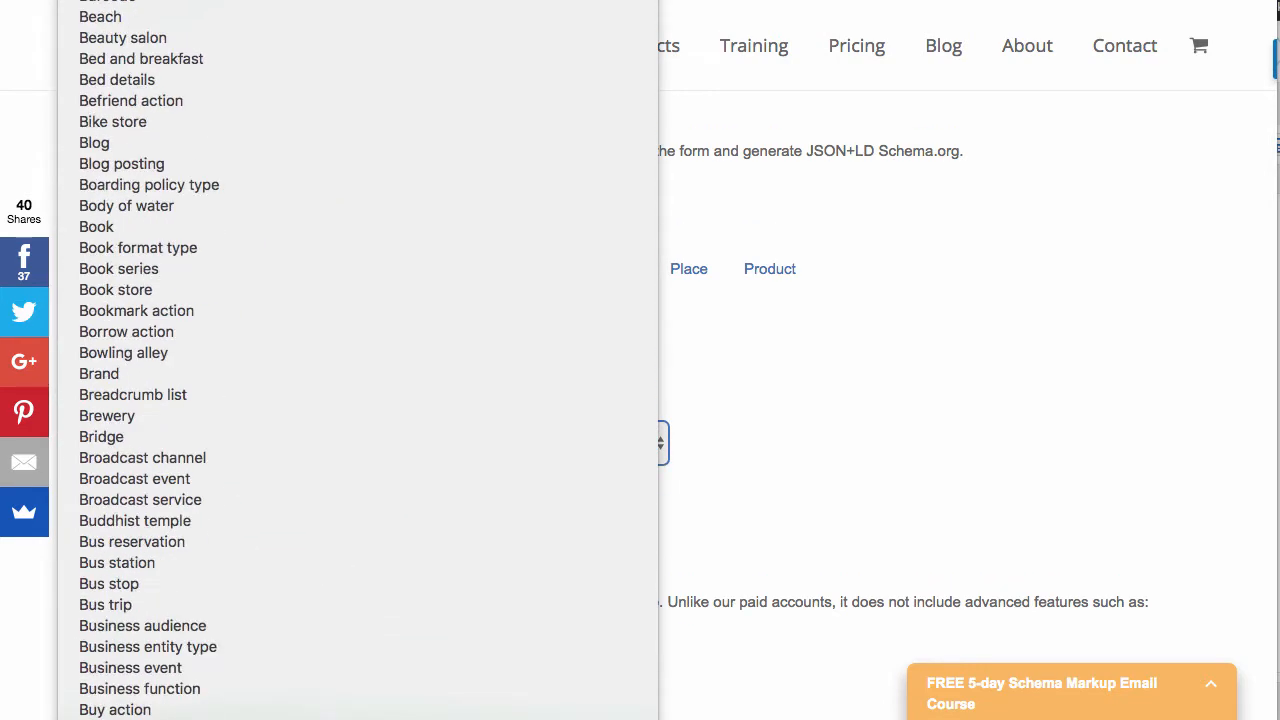
scroll(358, 450, down, 20)
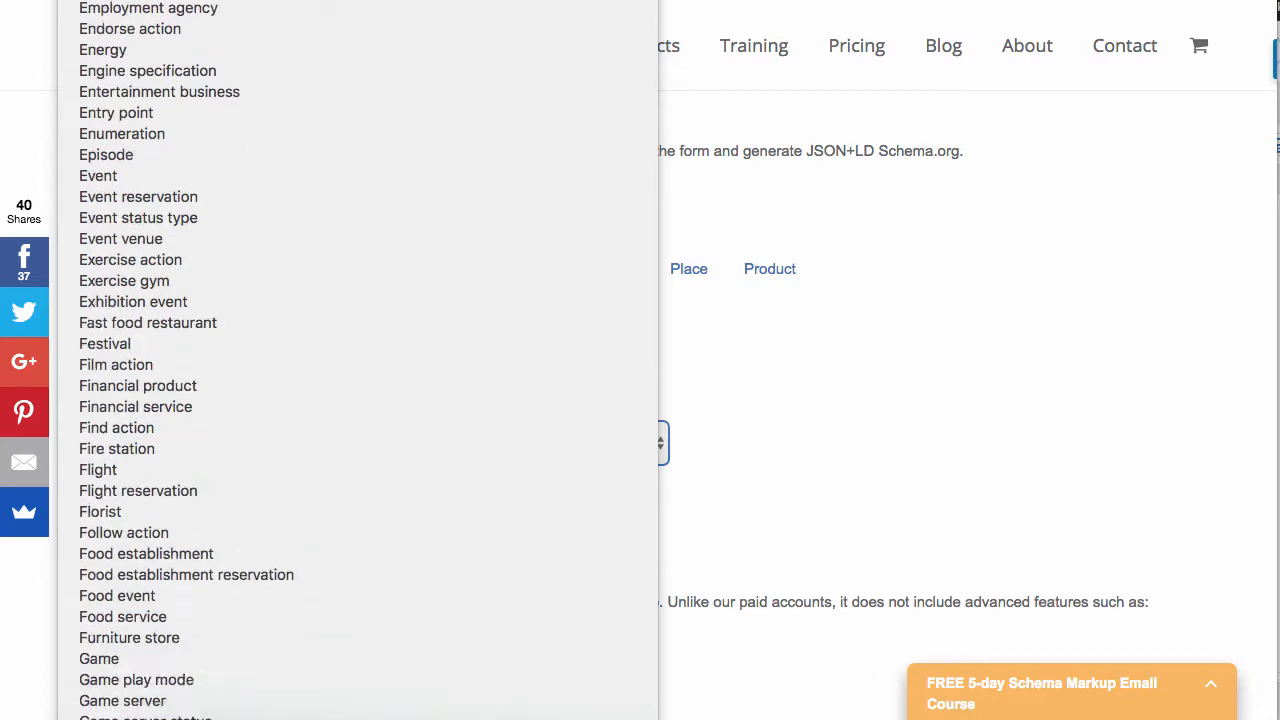
scroll(358, 450, down, 15)
scroll(358, 450, down, 1)
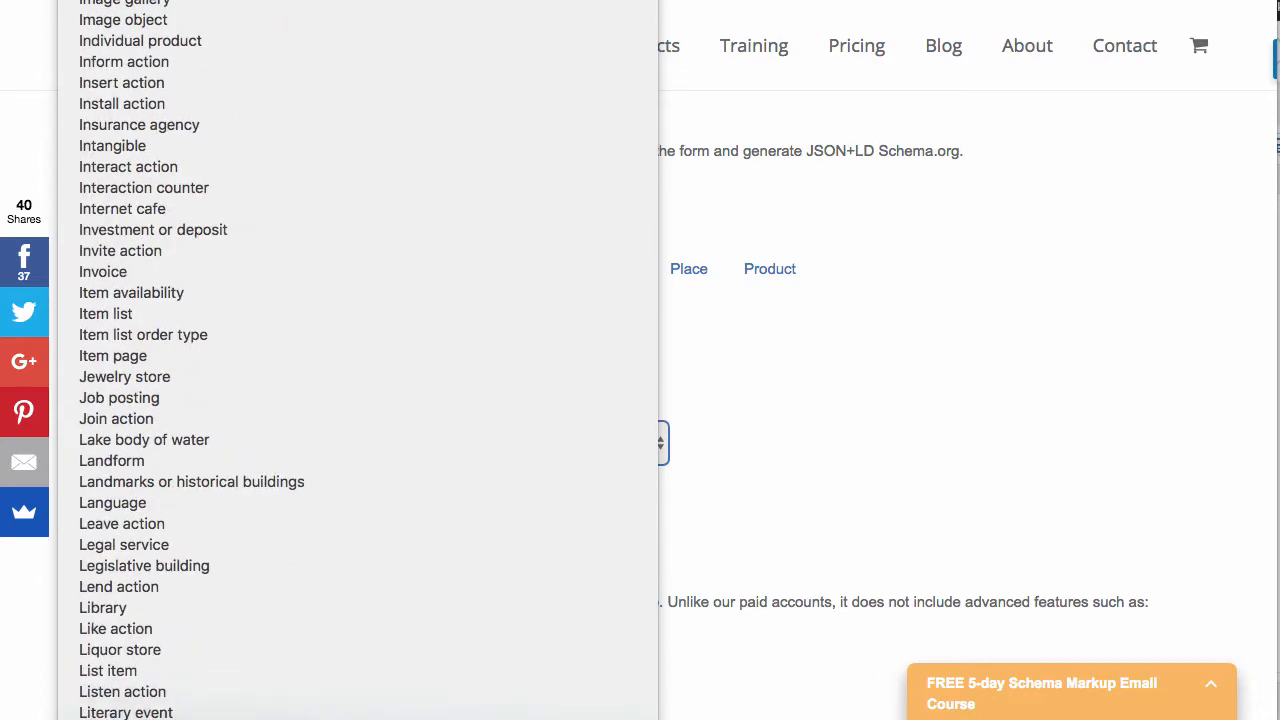
click(301, 718)
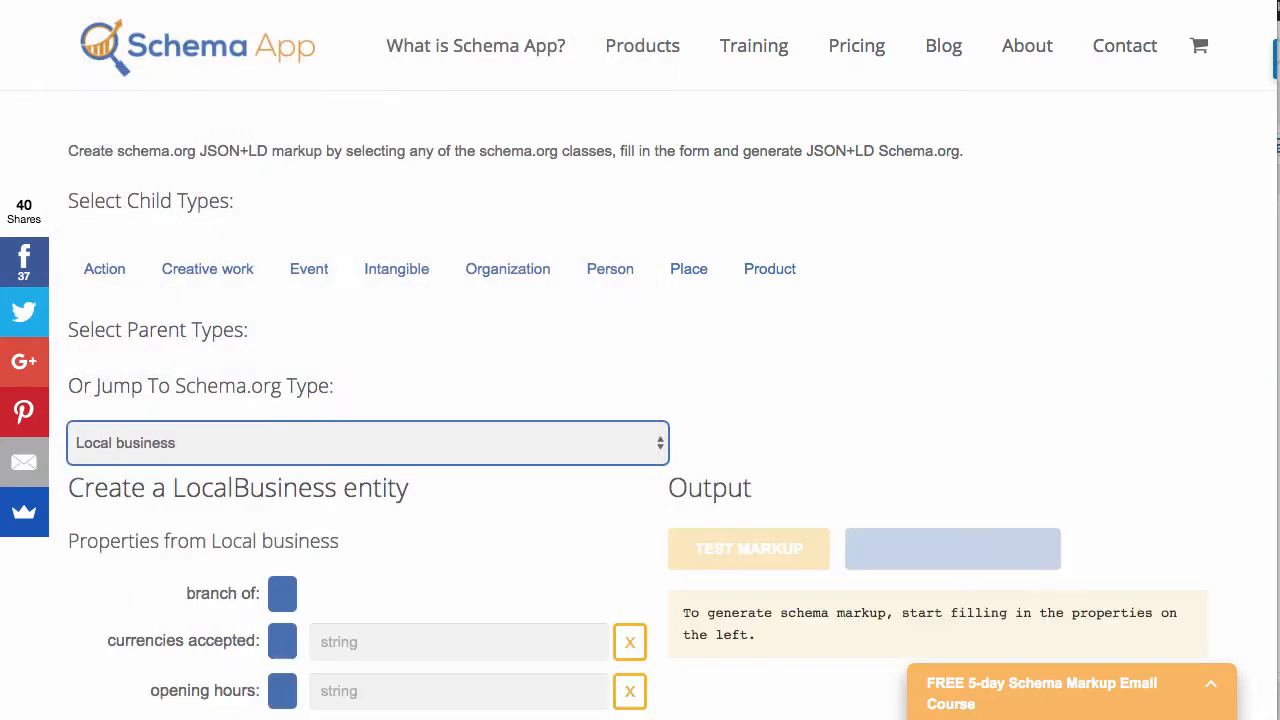
- Add a postal address block to the LocalBusiness entity's organization properties
scroll(302, 465, down, 4)
scroll(486, 425, down, 10)
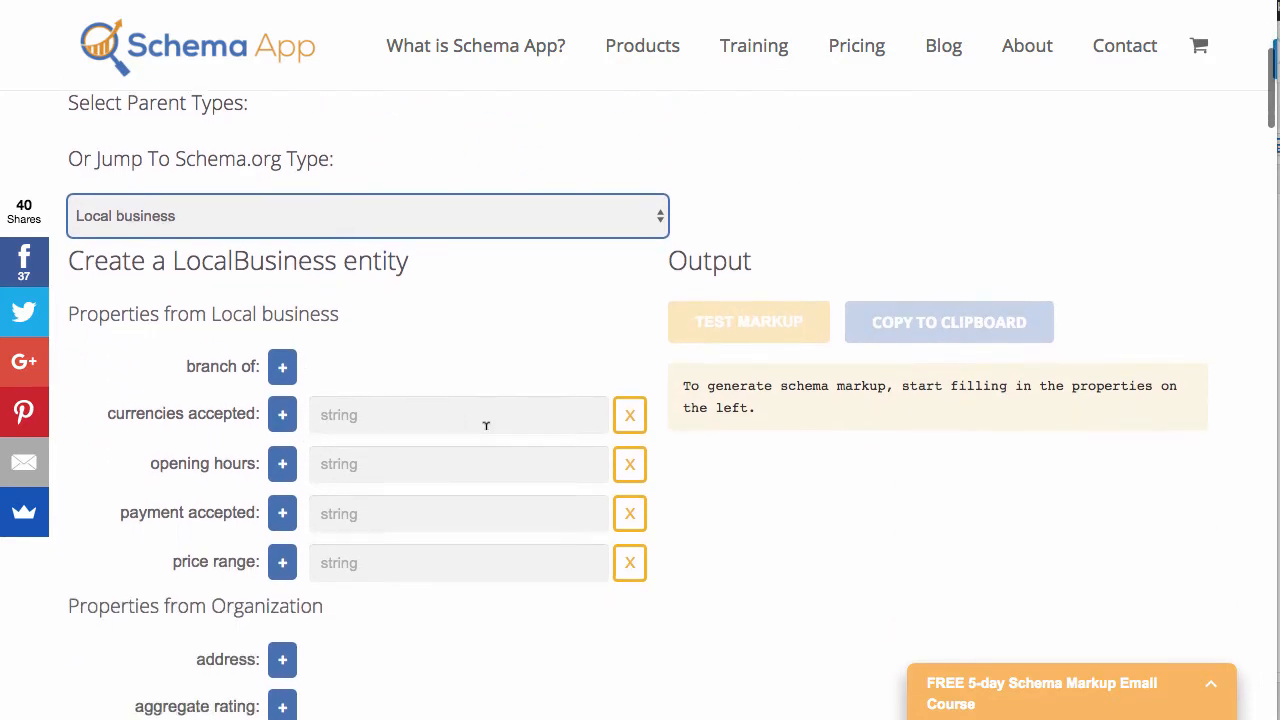
scroll(486, 425, down, 15)
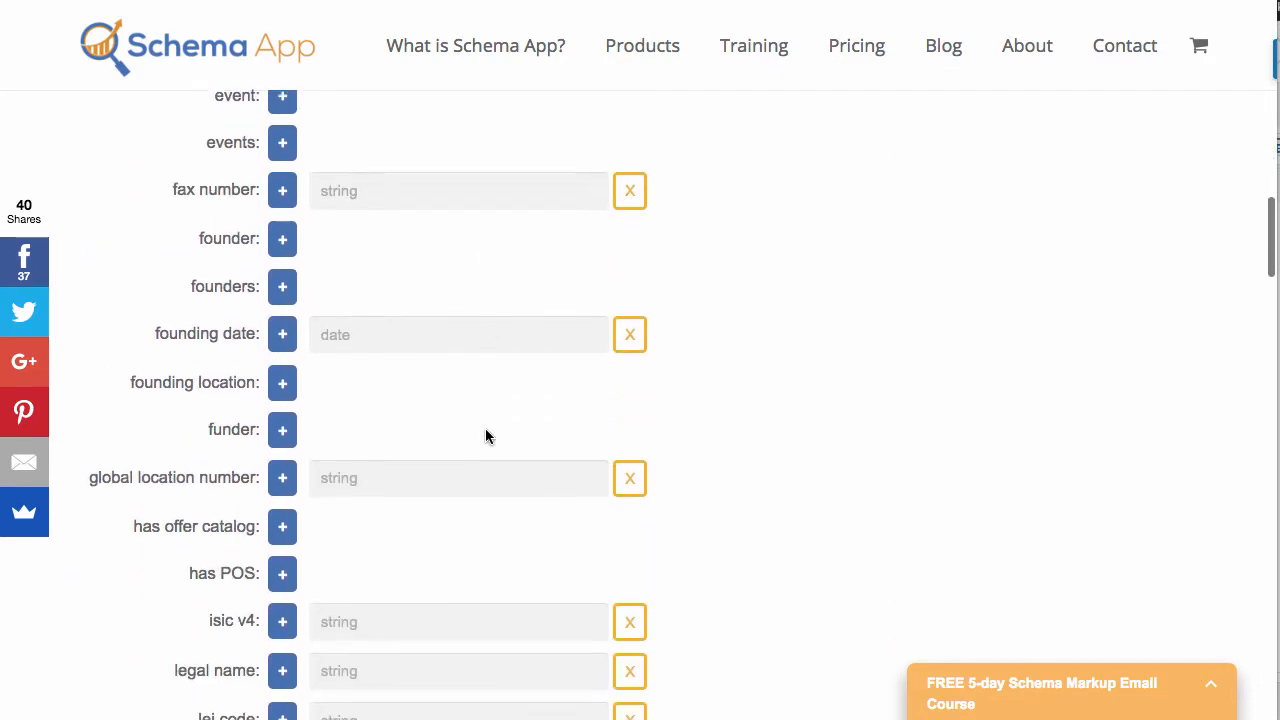
scroll(486, 428, up, 20)
scroll(485, 428, up, 12)
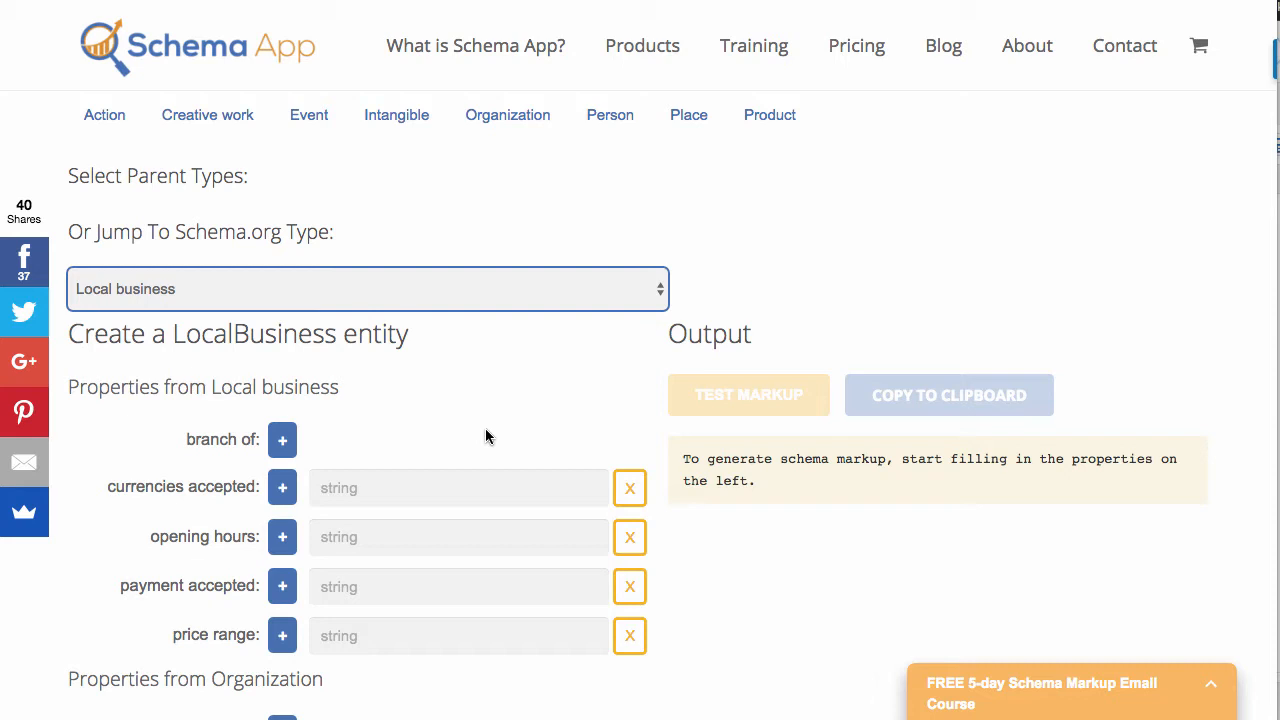
scroll(485, 437, down, 5)
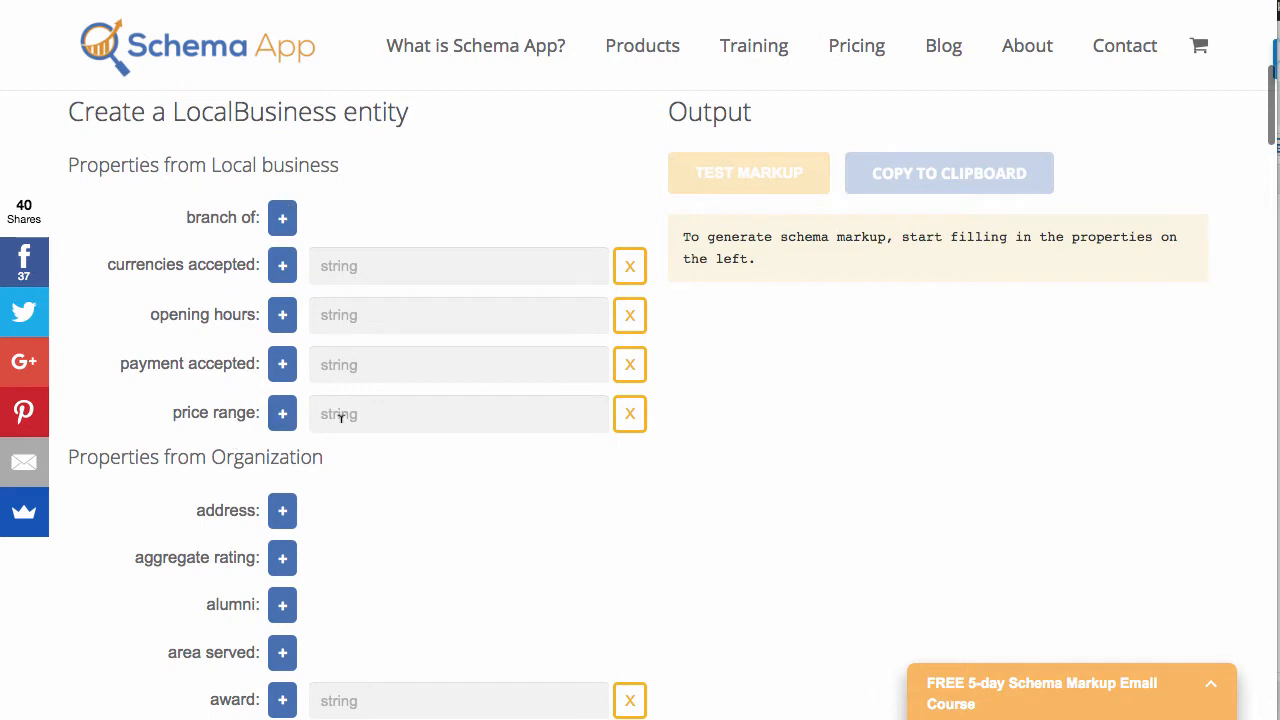
scroll(340, 418, down, 2)
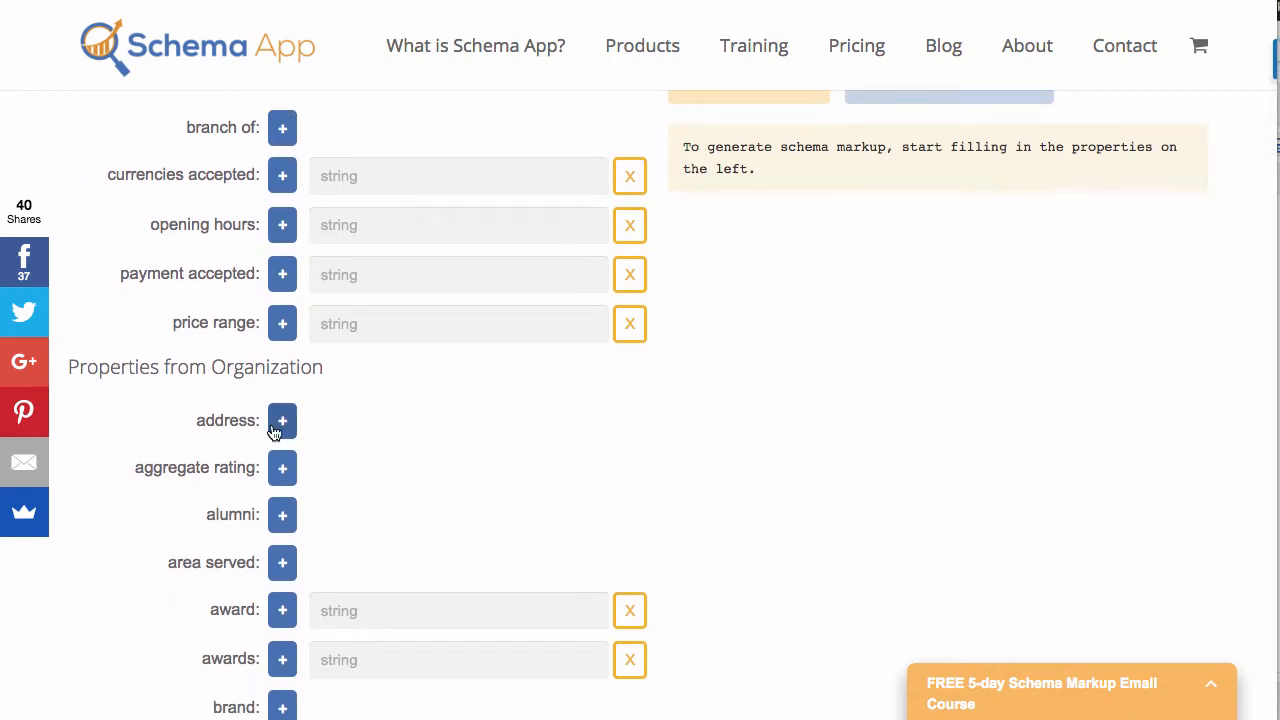
click(283, 421)
scroll(390, 470, down, 4)
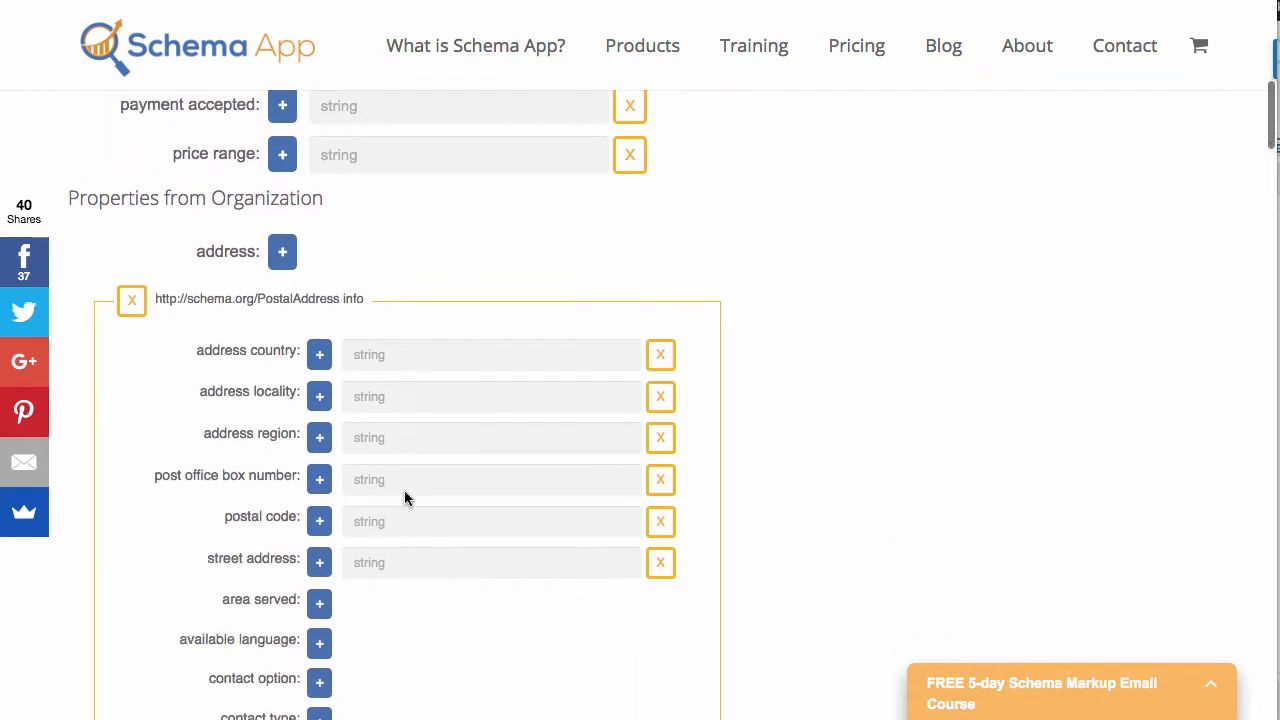
- Fill in the postal address with country USA, locality {city}, region {state} and postal code {zip}
click(386, 342)
text(U)
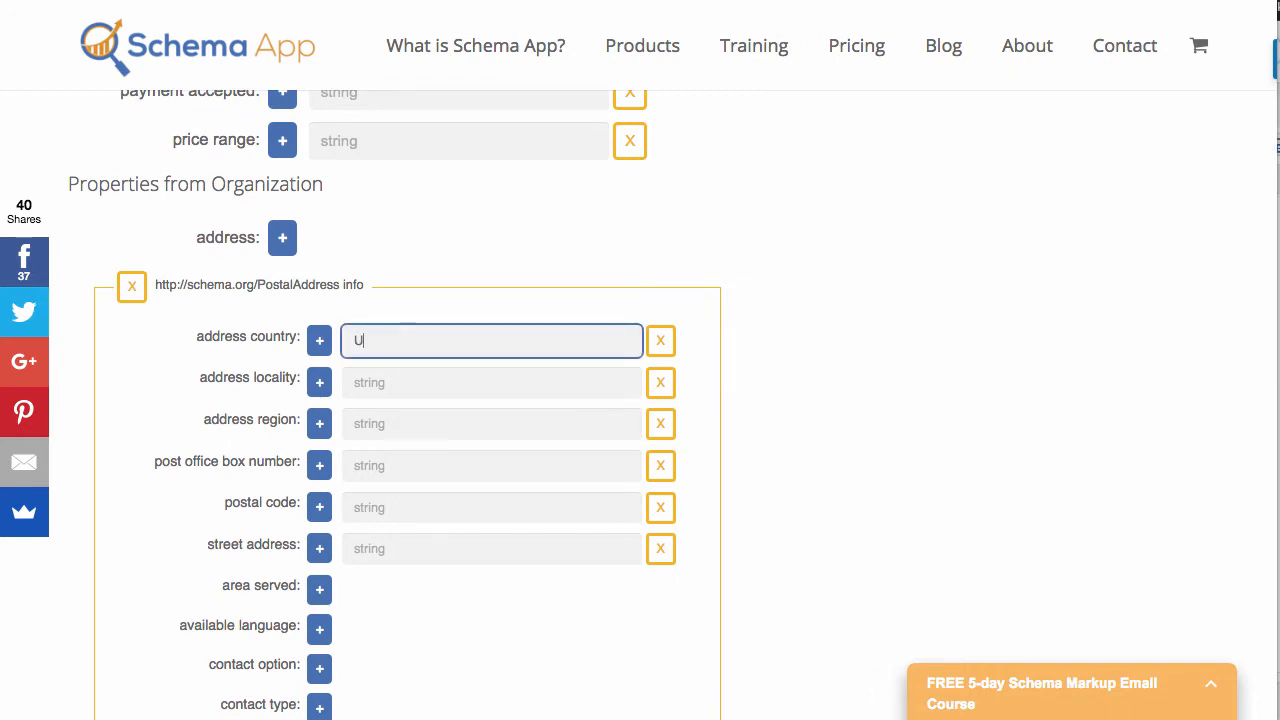
text(SA)
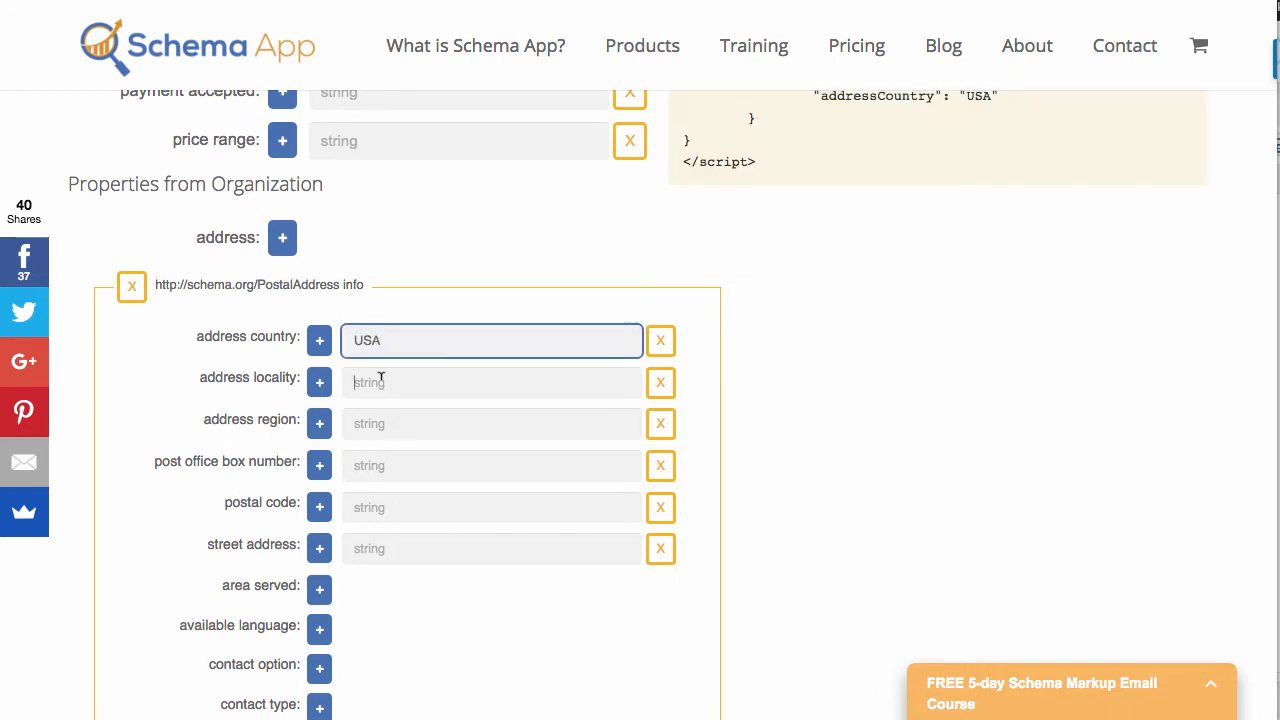
click(381, 382)
text({city)
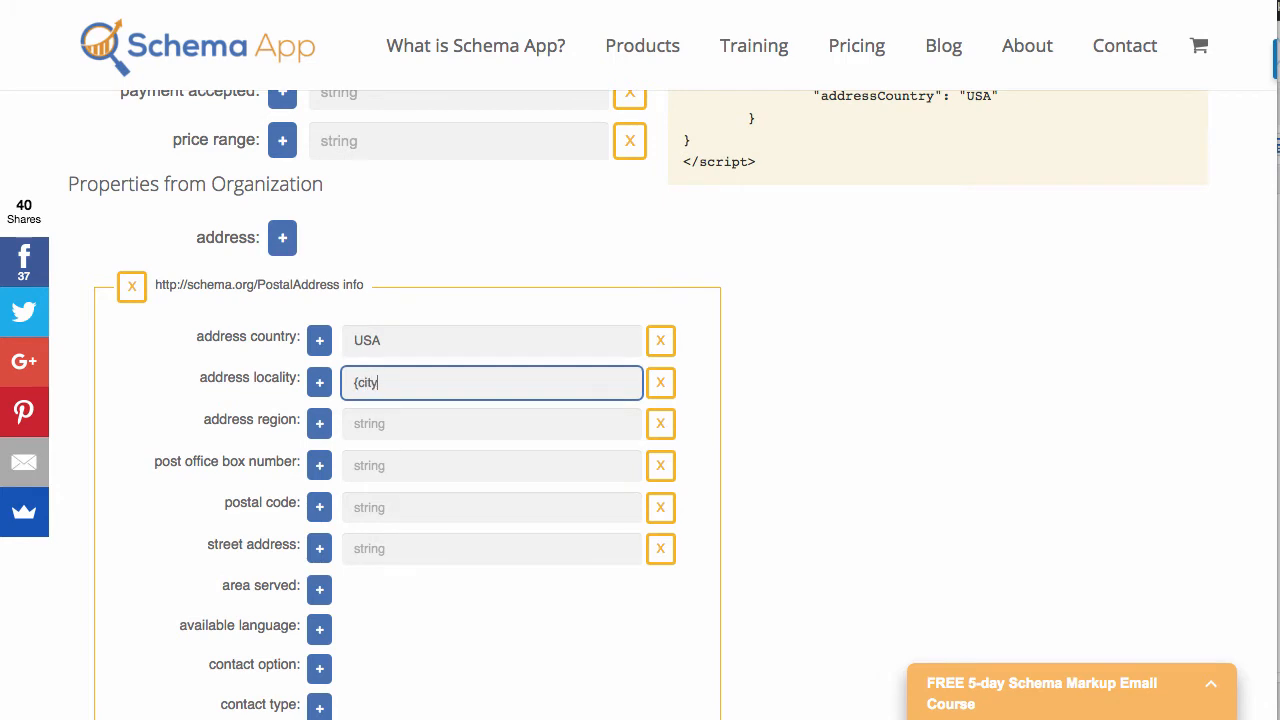
text(})
click(359, 420)
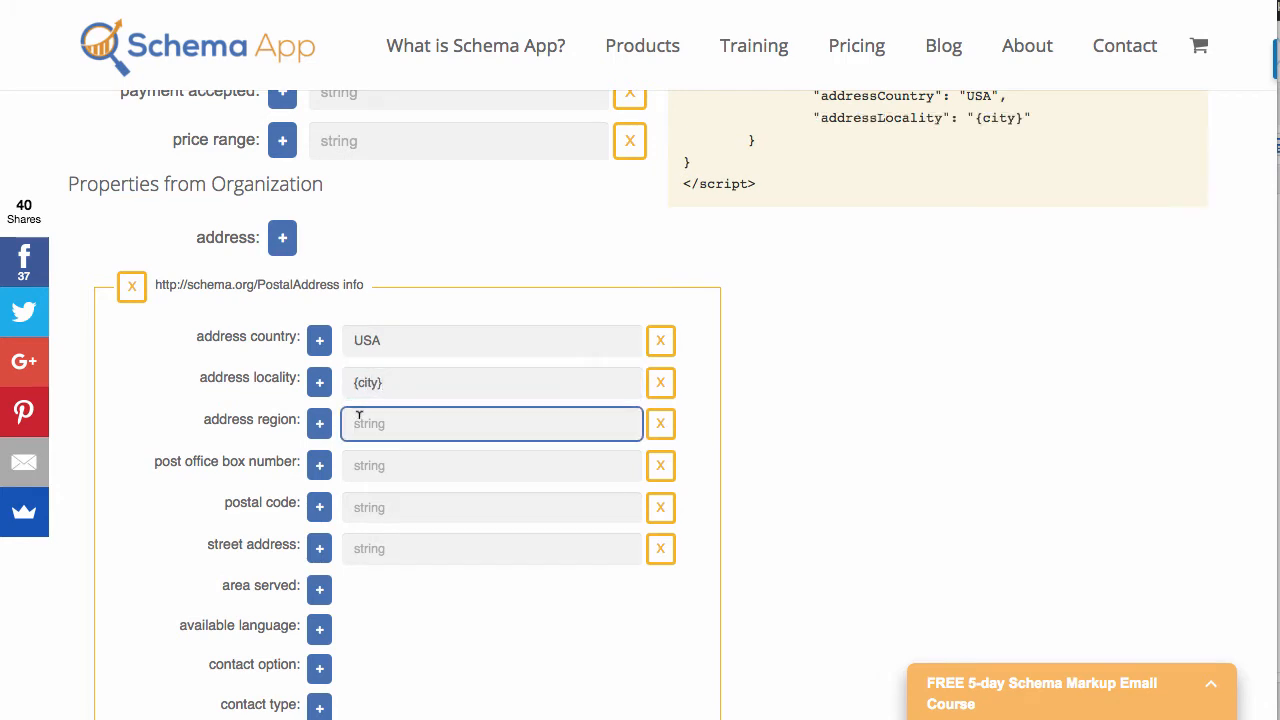
text({state)
click(380, 508)
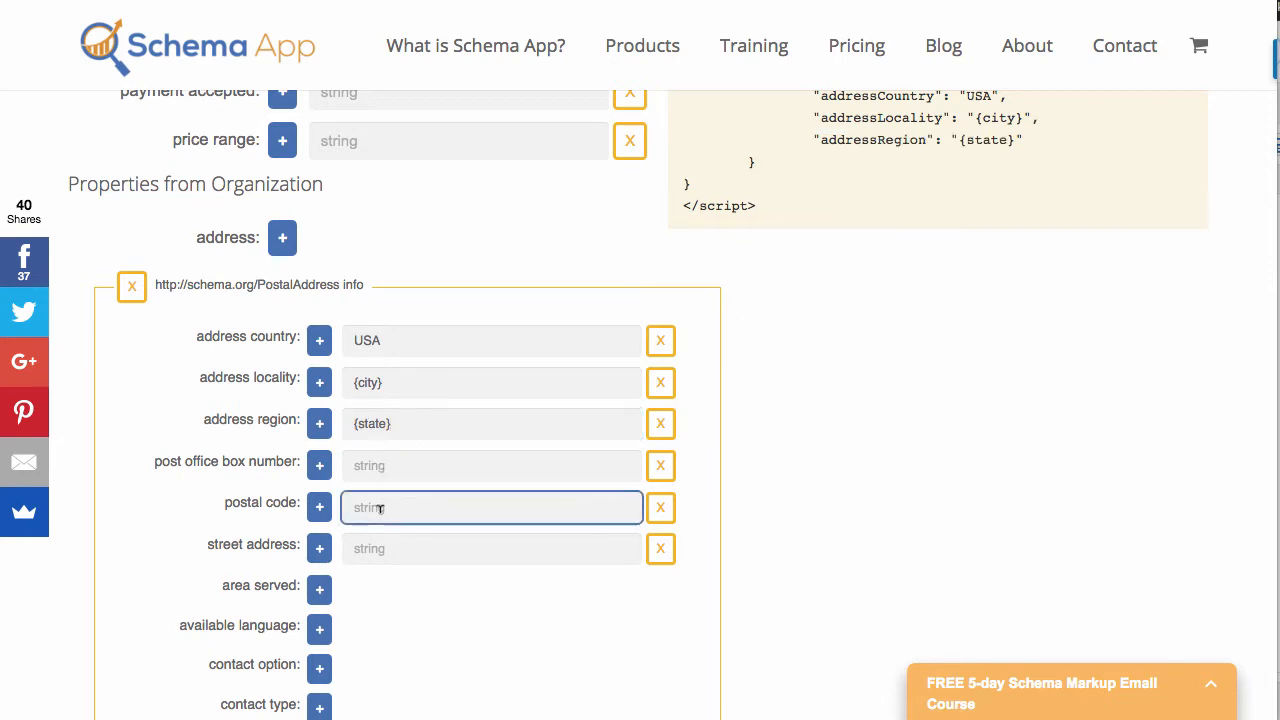
text({zip})
- Review the remaining fields of the postal address block, including contact details, description, image and name
scroll(330, 480, down, 3)
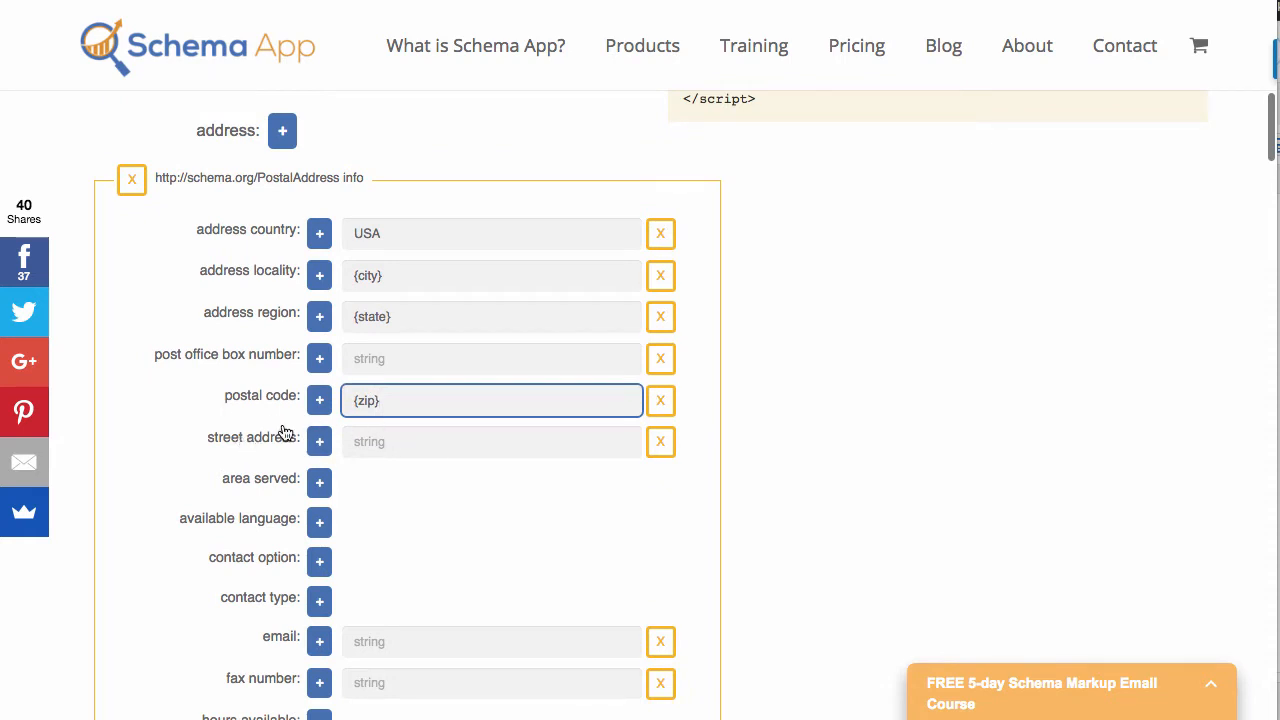
scroll(389, 432, down, 3)
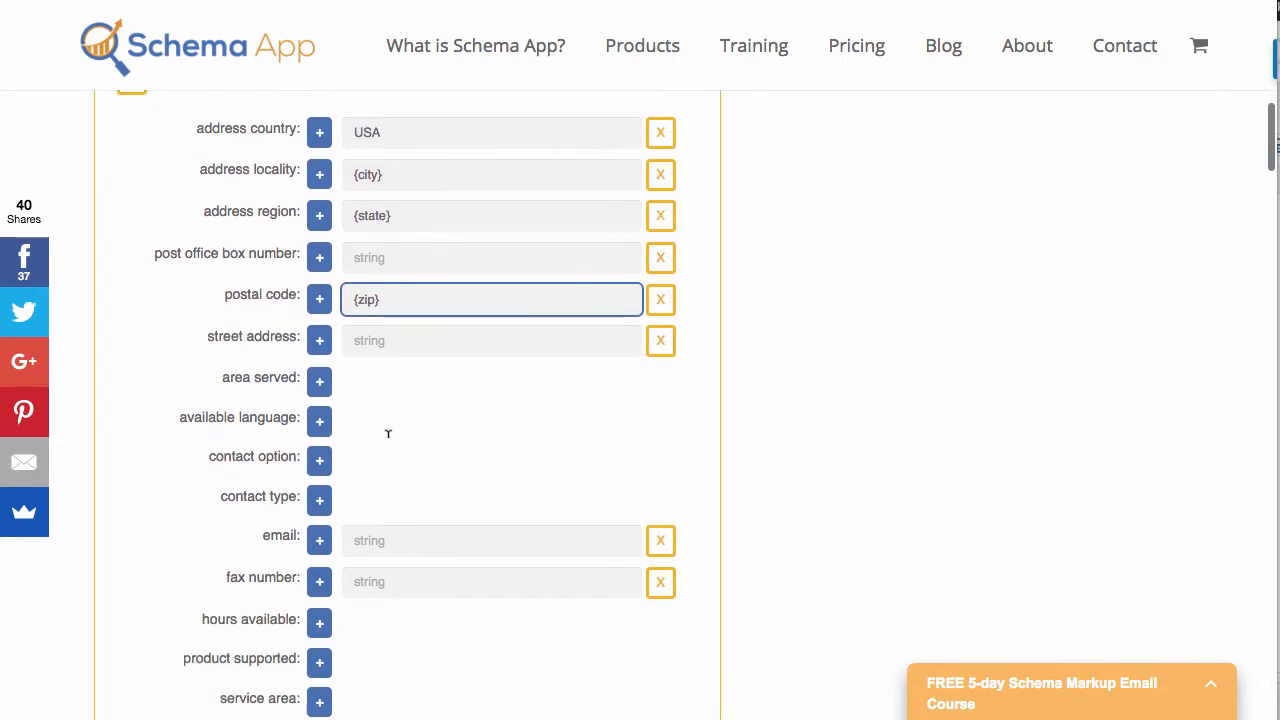
scroll(359, 540, down, 3)
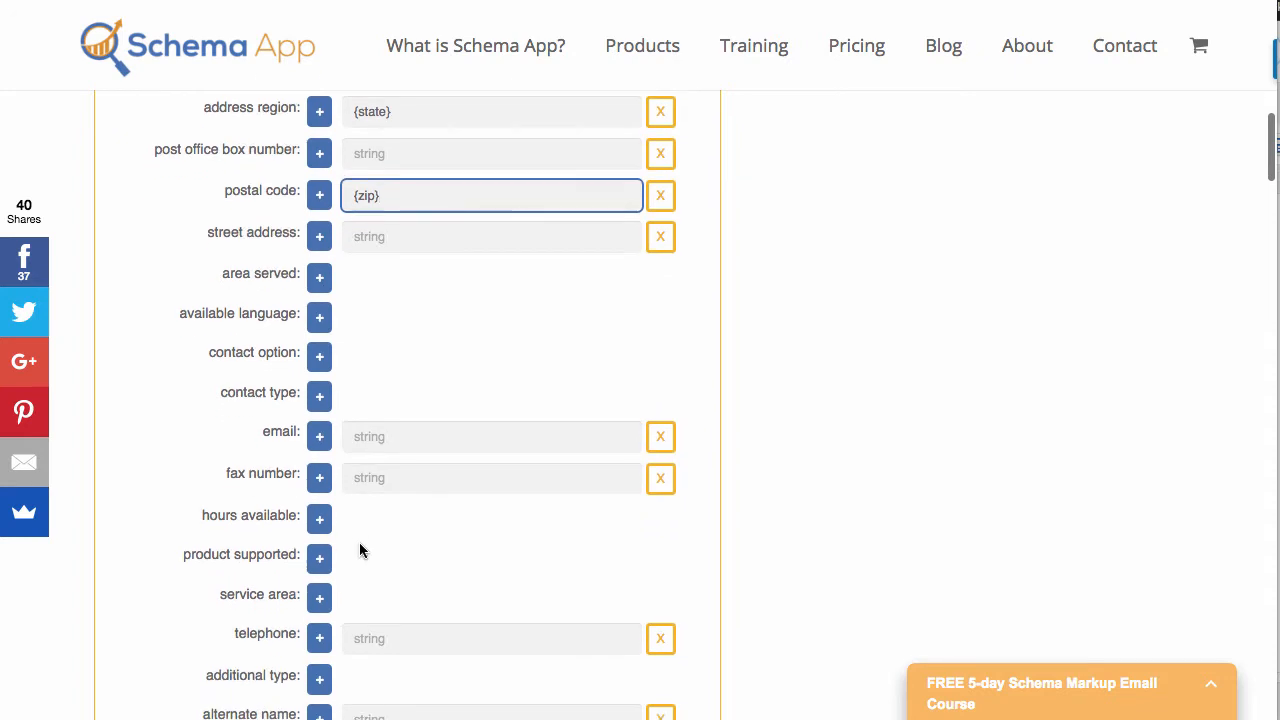
scroll(287, 446, down, 1)
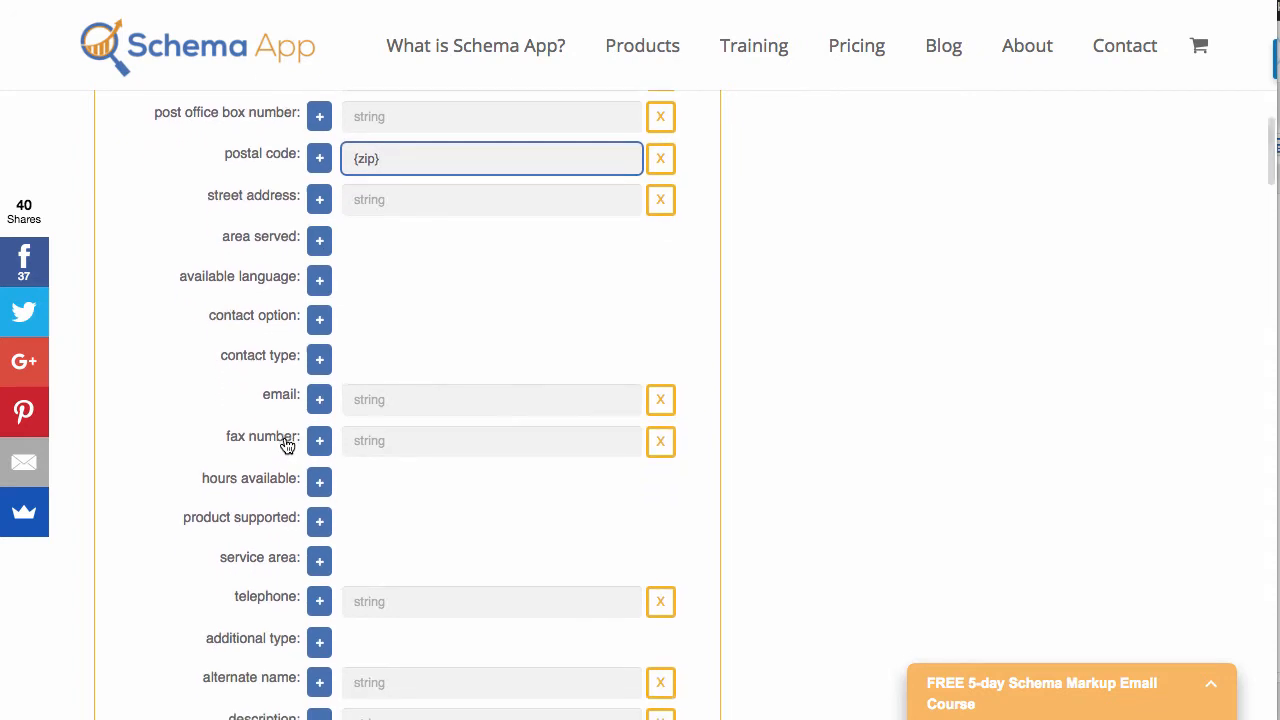
scroll(287, 446, down, 2)
scroll(380, 434, down, 6)
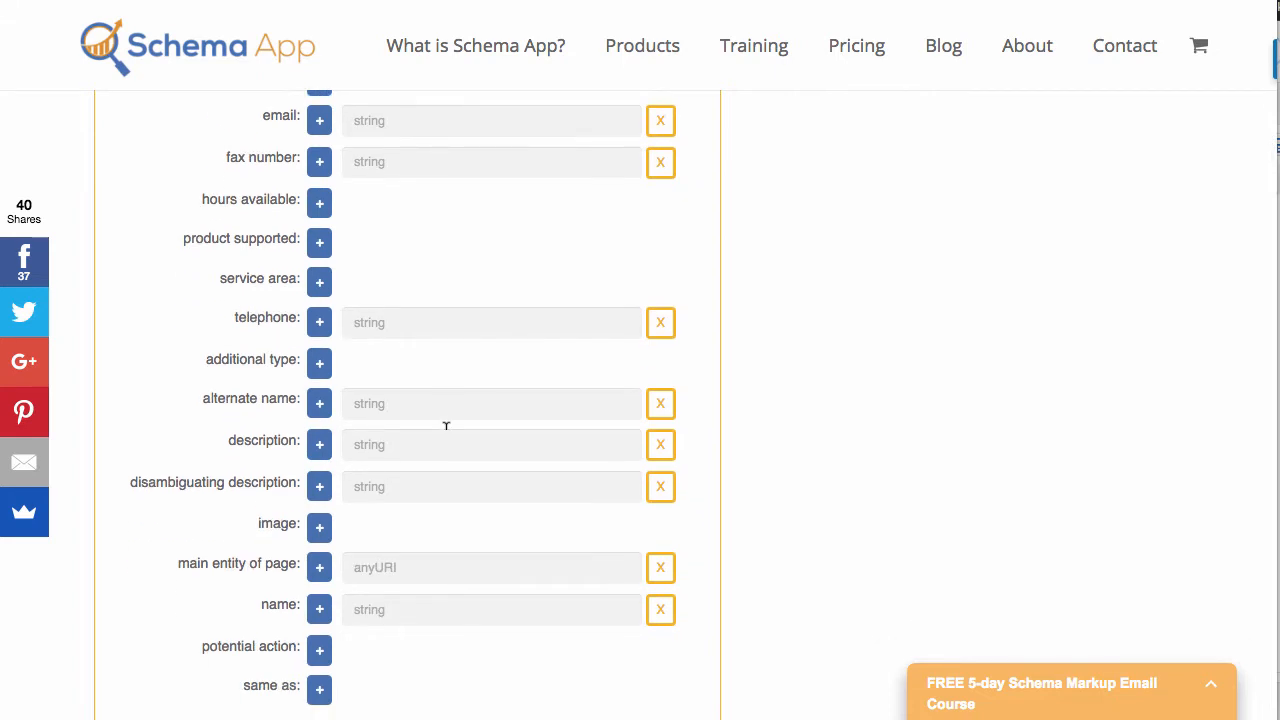
scroll(446, 425, down, 5)
scroll(367, 383, up, 17)
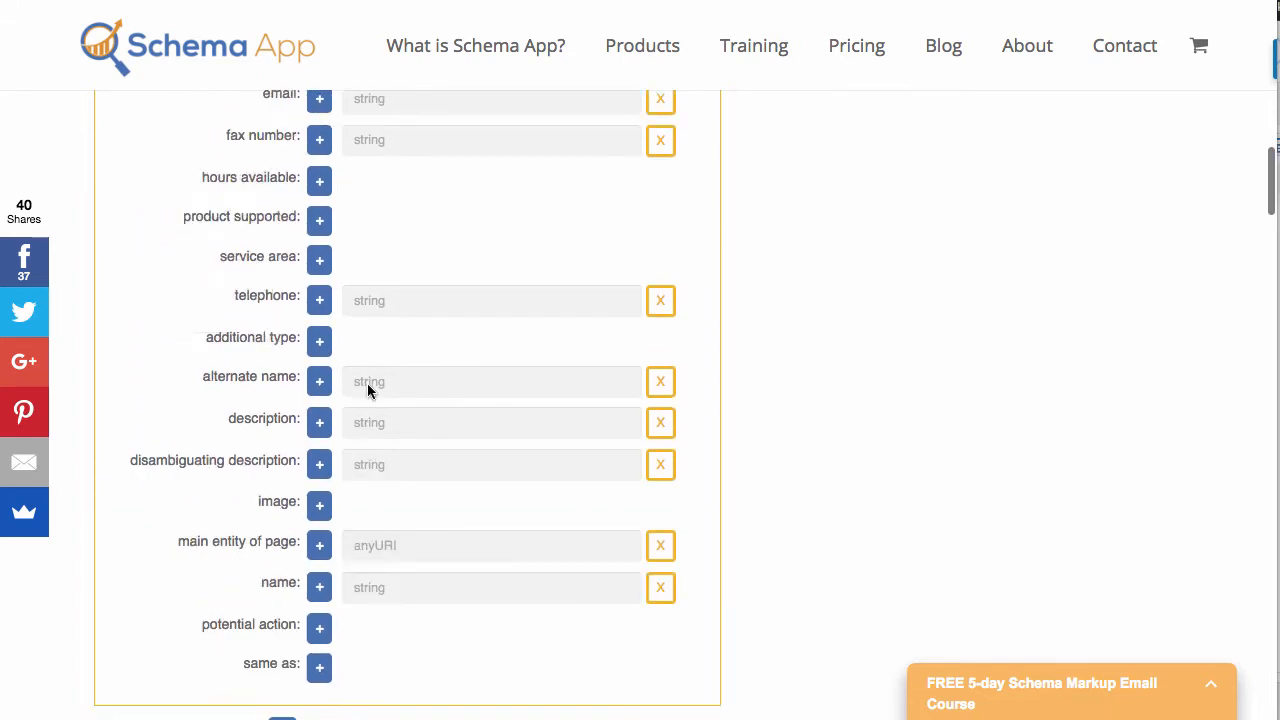
scroll(368, 388, down, 2)
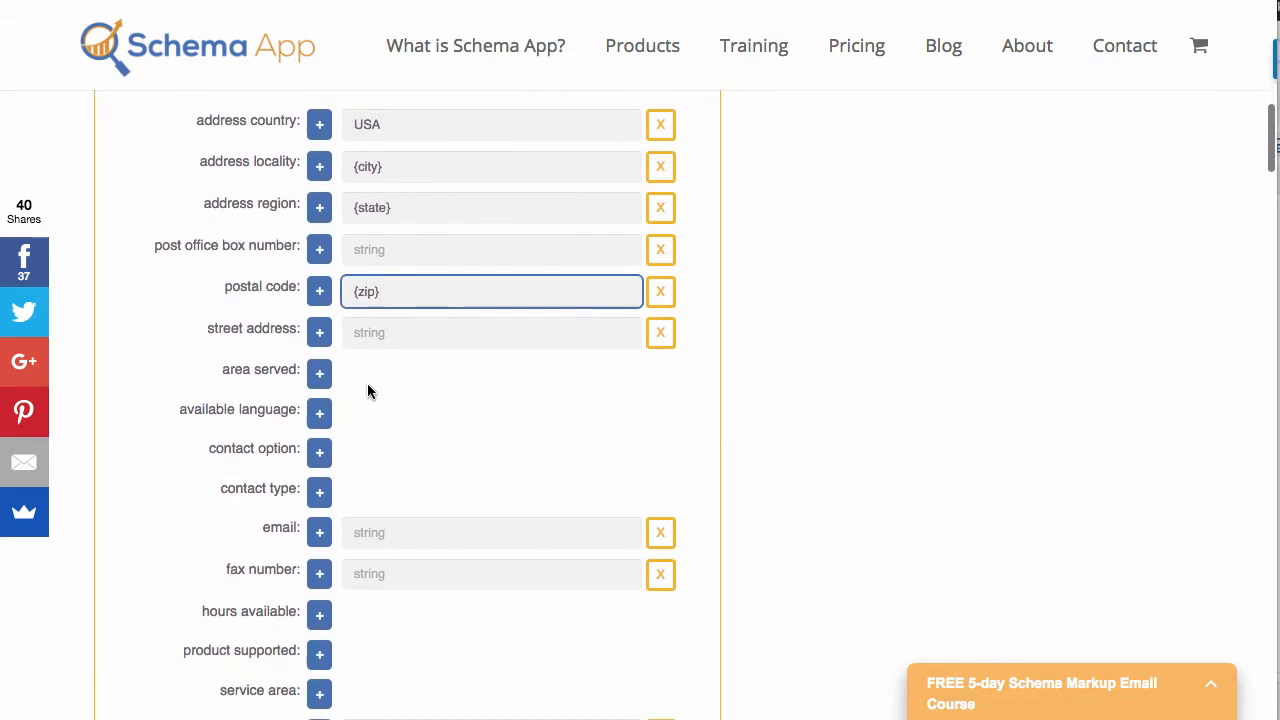
scroll(327, 451, down, 2)
scroll(408, 481, down, 7)
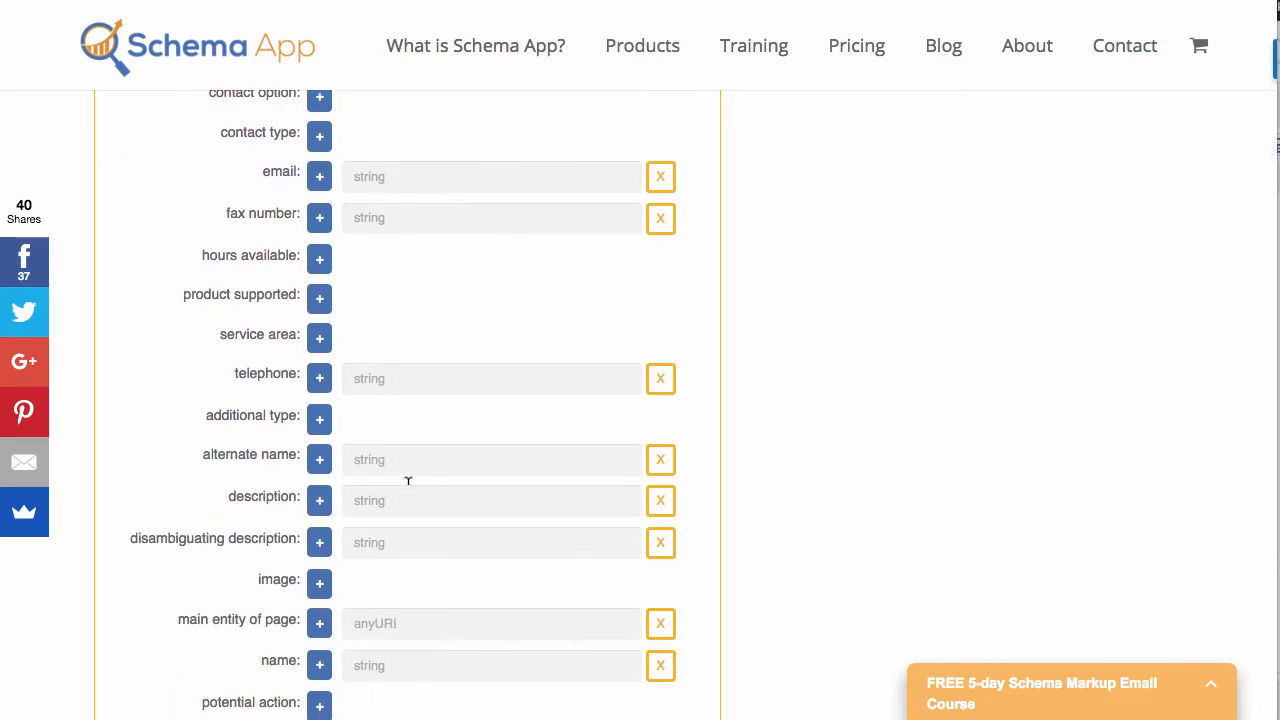
- Look through the remaining organization and place properties of the LocalBusiness entity
scroll(408, 485, down, 10)
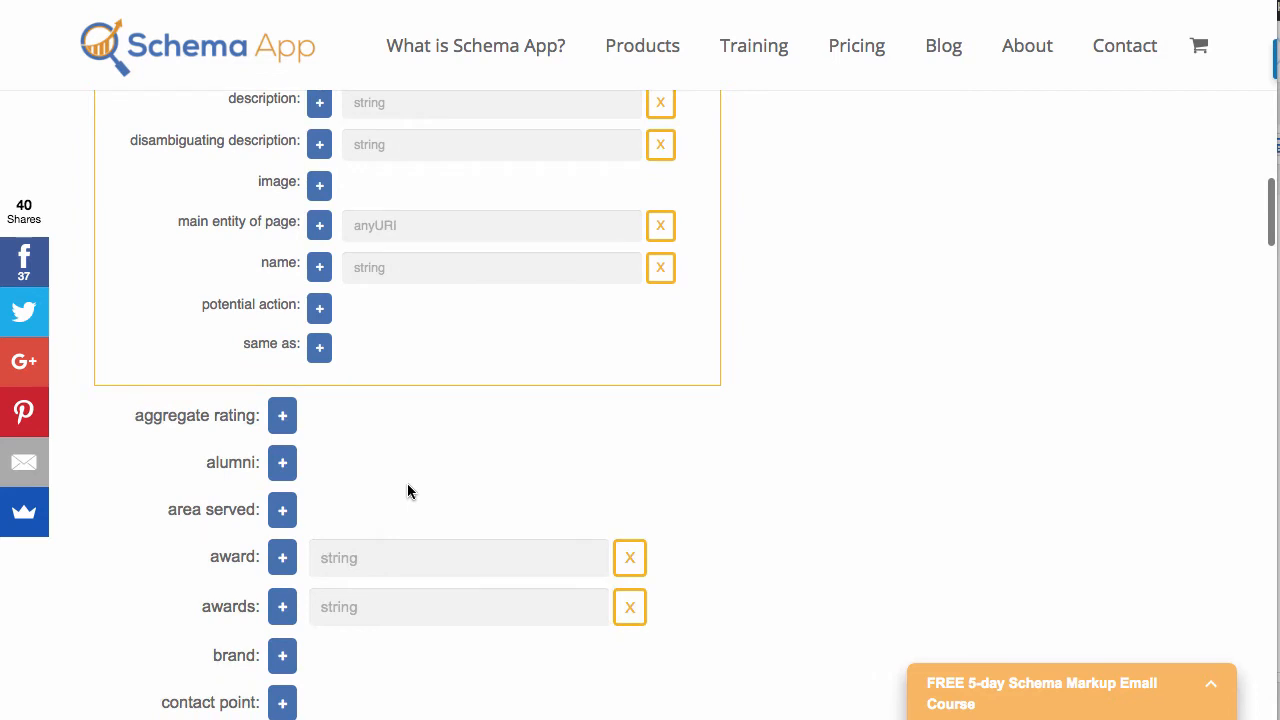
scroll(409, 399, down, 3)
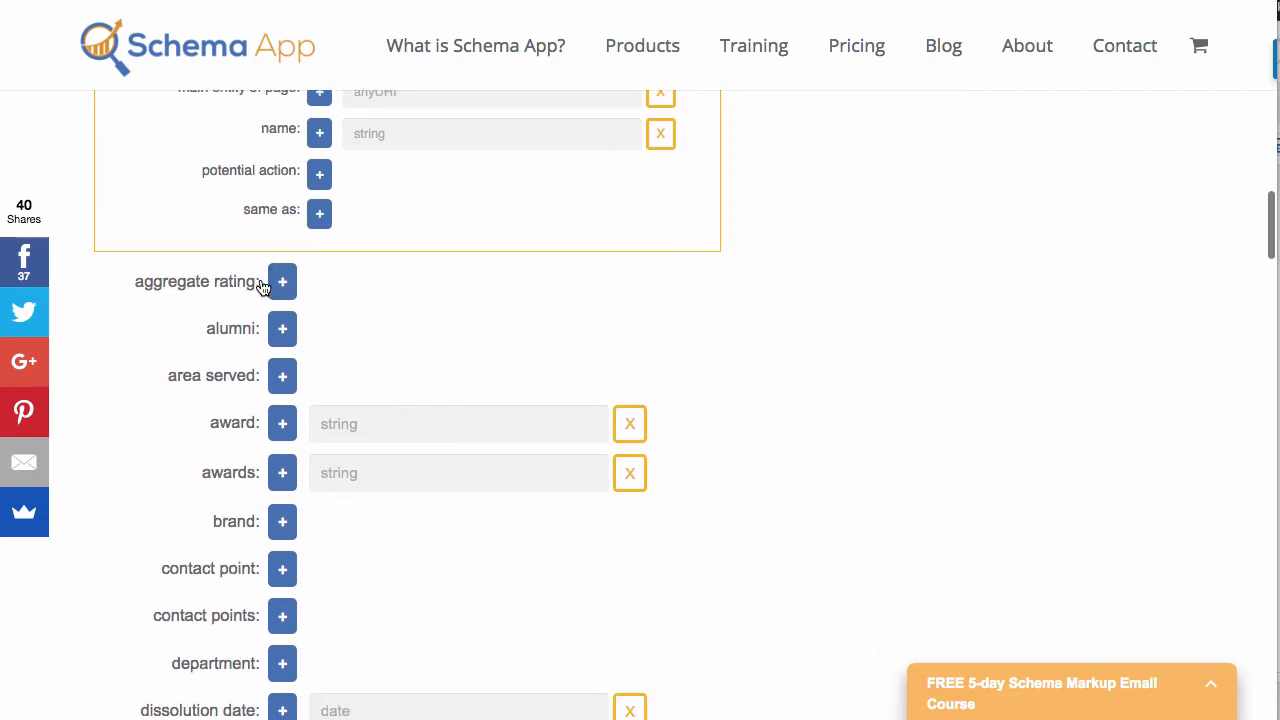
scroll(417, 309, down, 3)
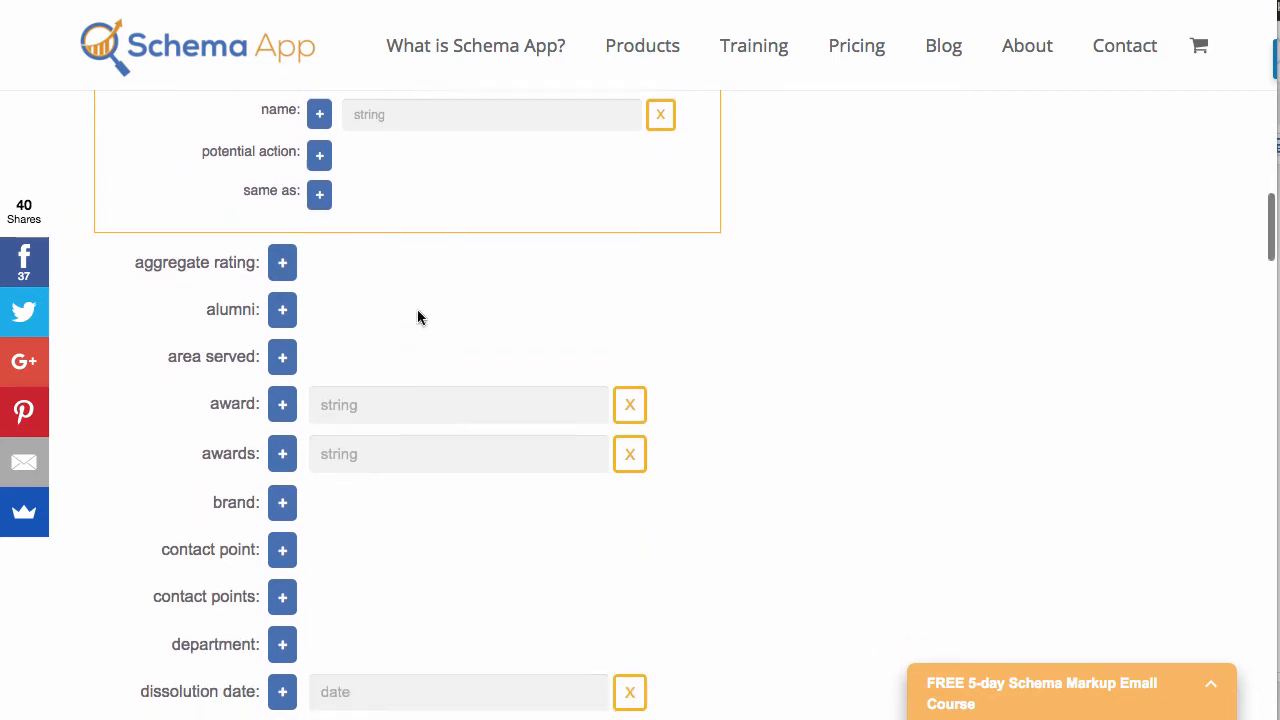
scroll(305, 347, down, 10)
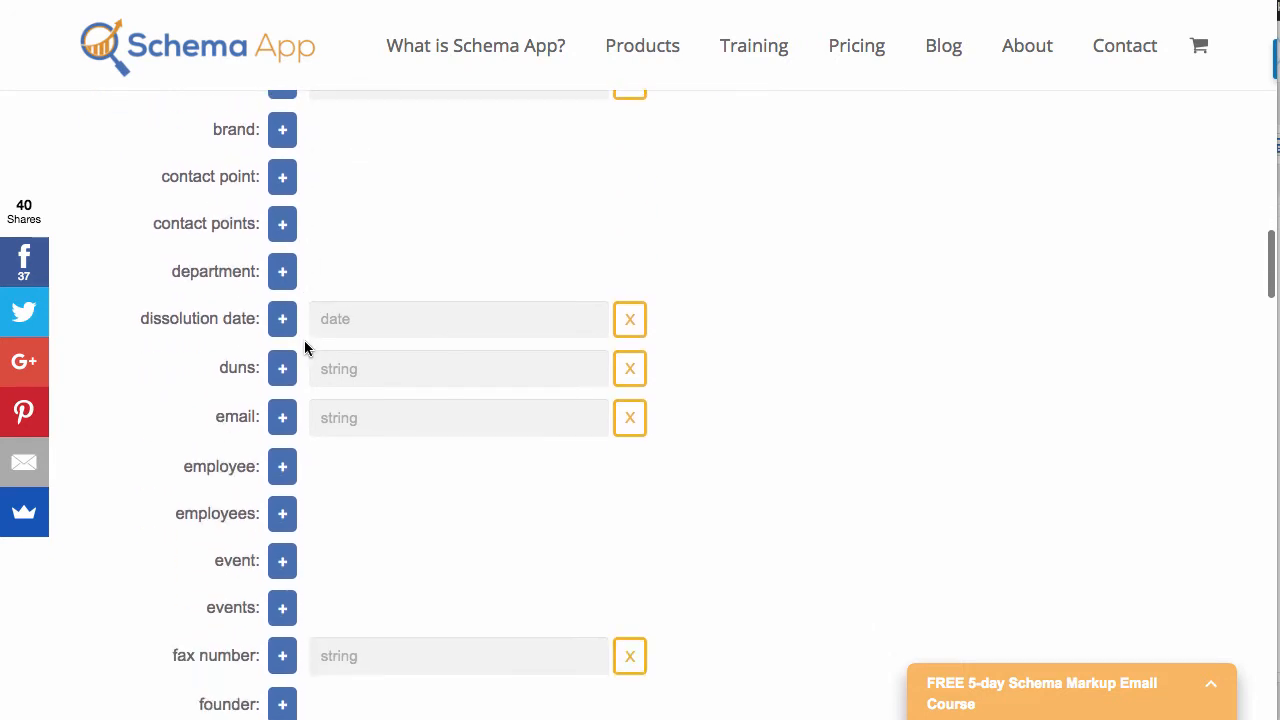
scroll(305, 347, down, 9)
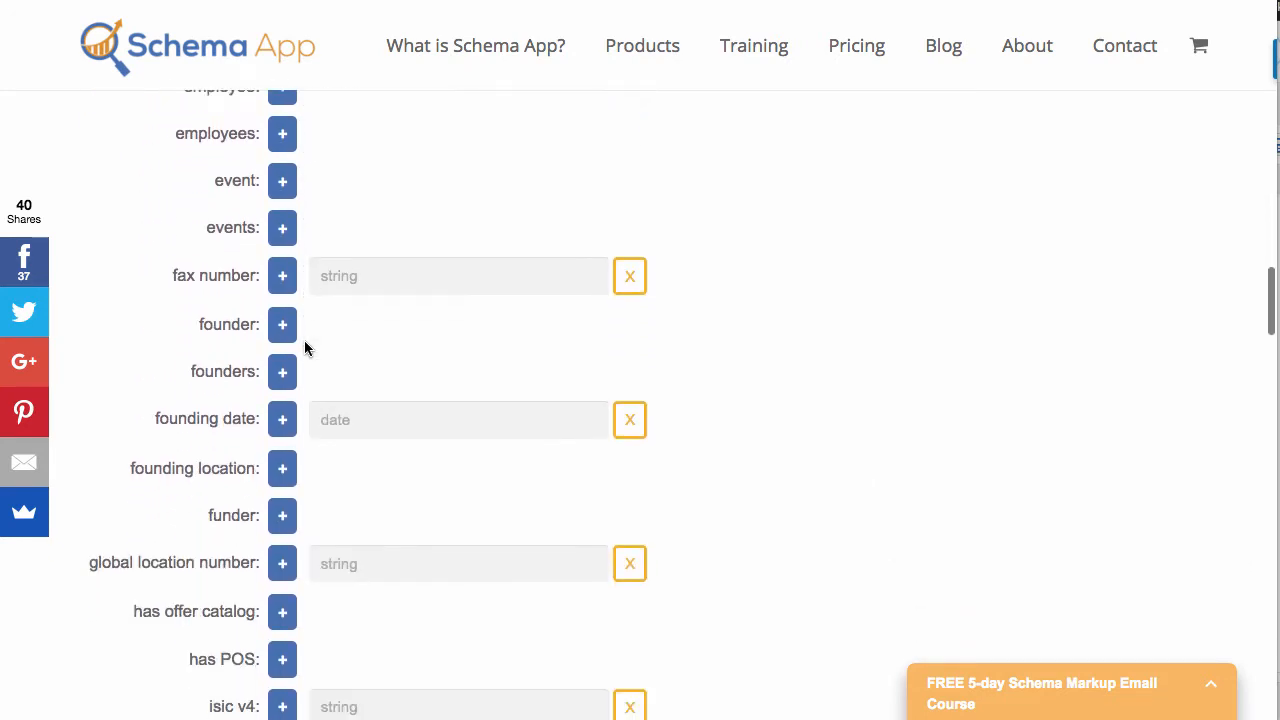
scroll(305, 347, down, 7)
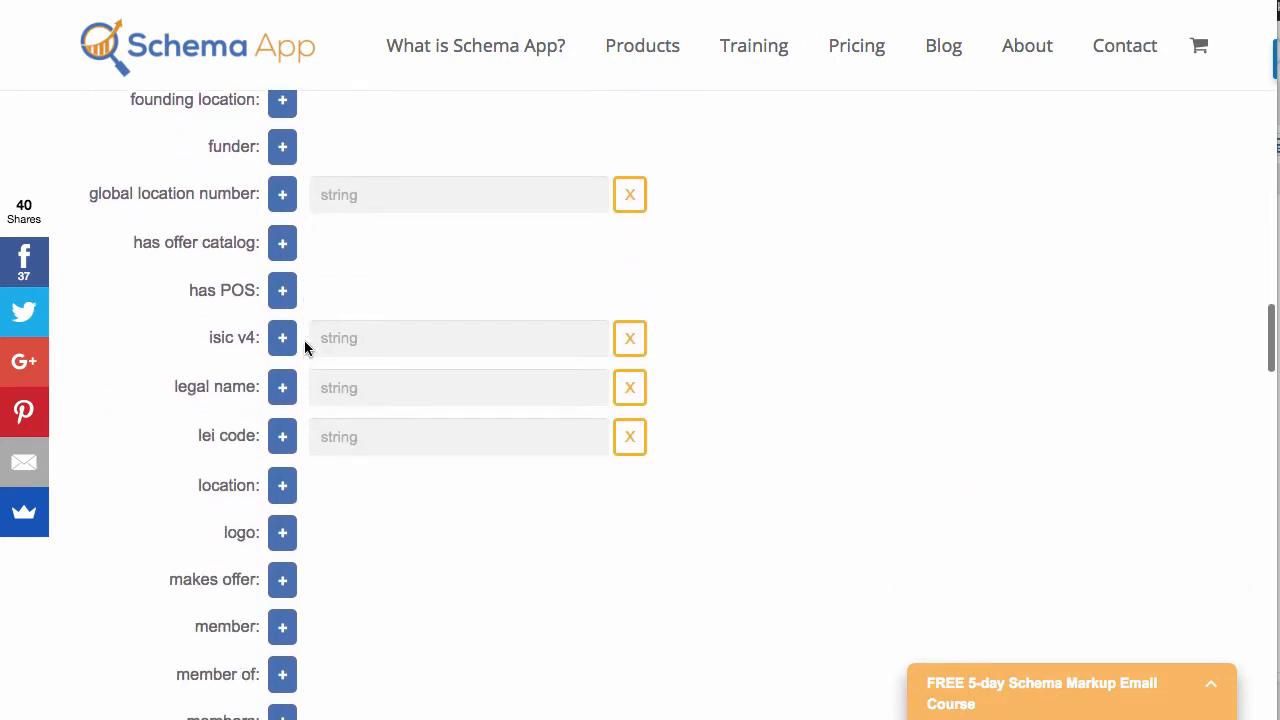
scroll(305, 347, down, 12)
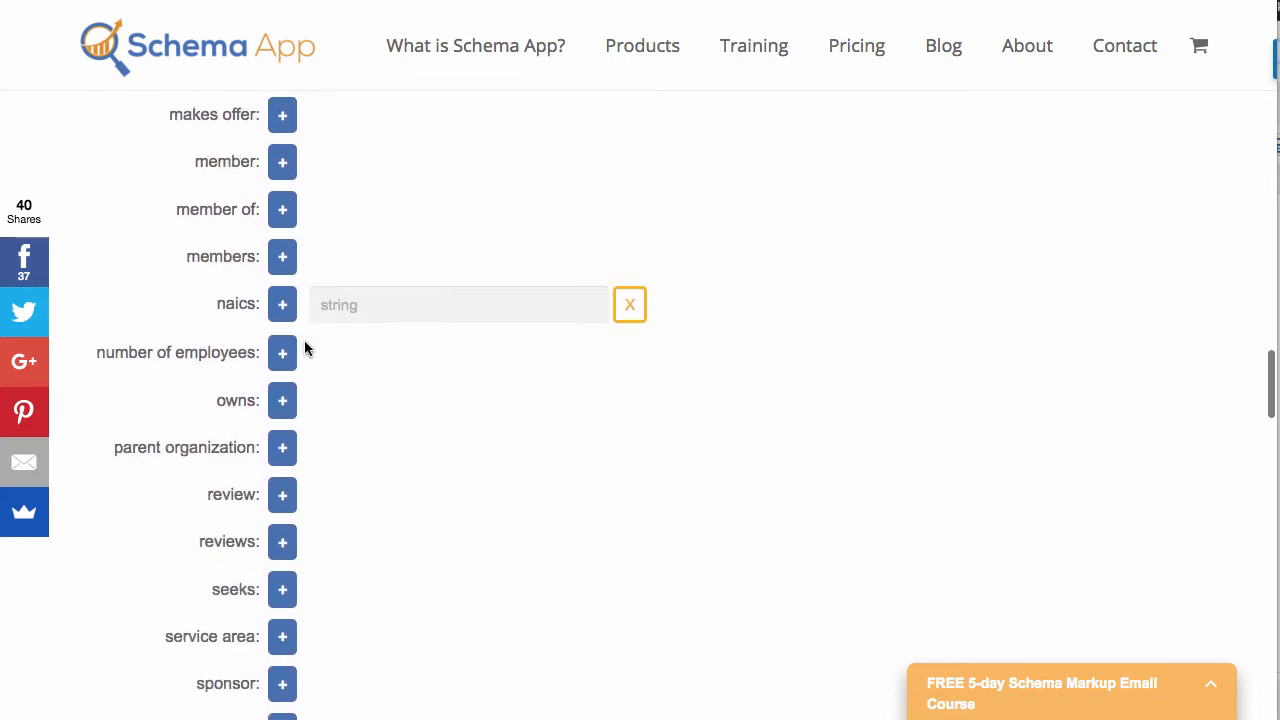
scroll(305, 347, down, 5)
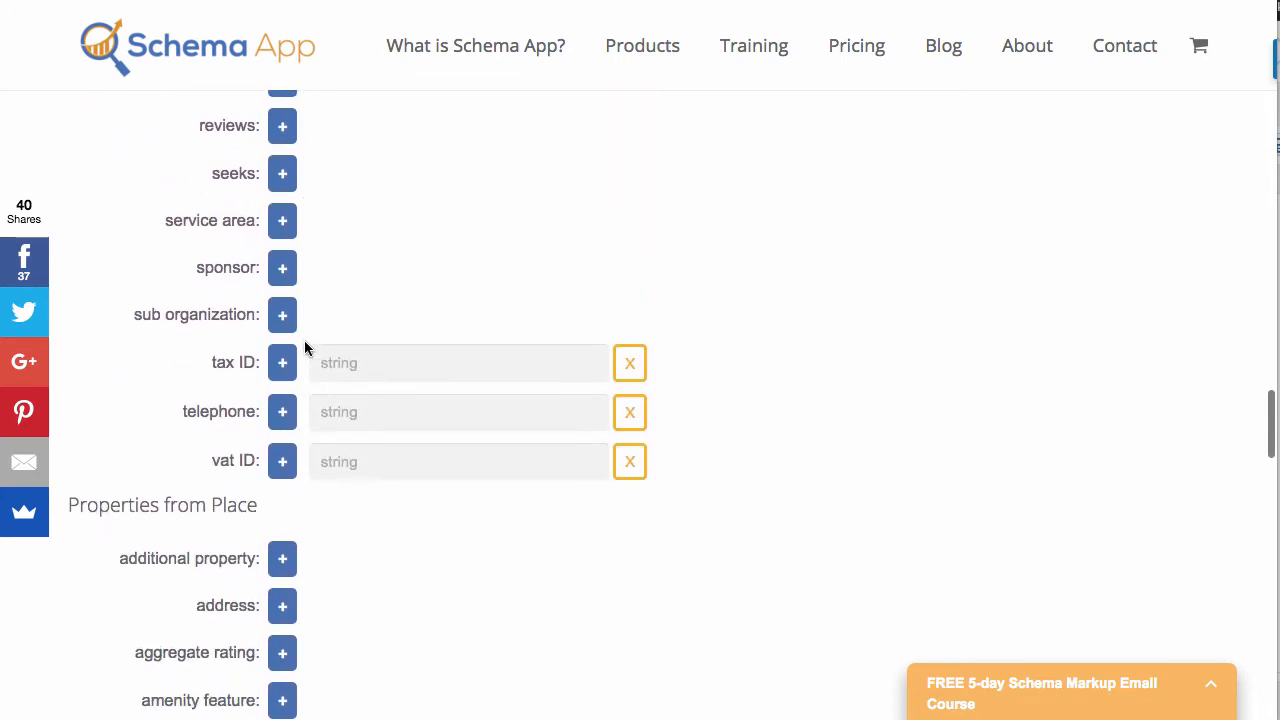
scroll(305, 347, down, 4)
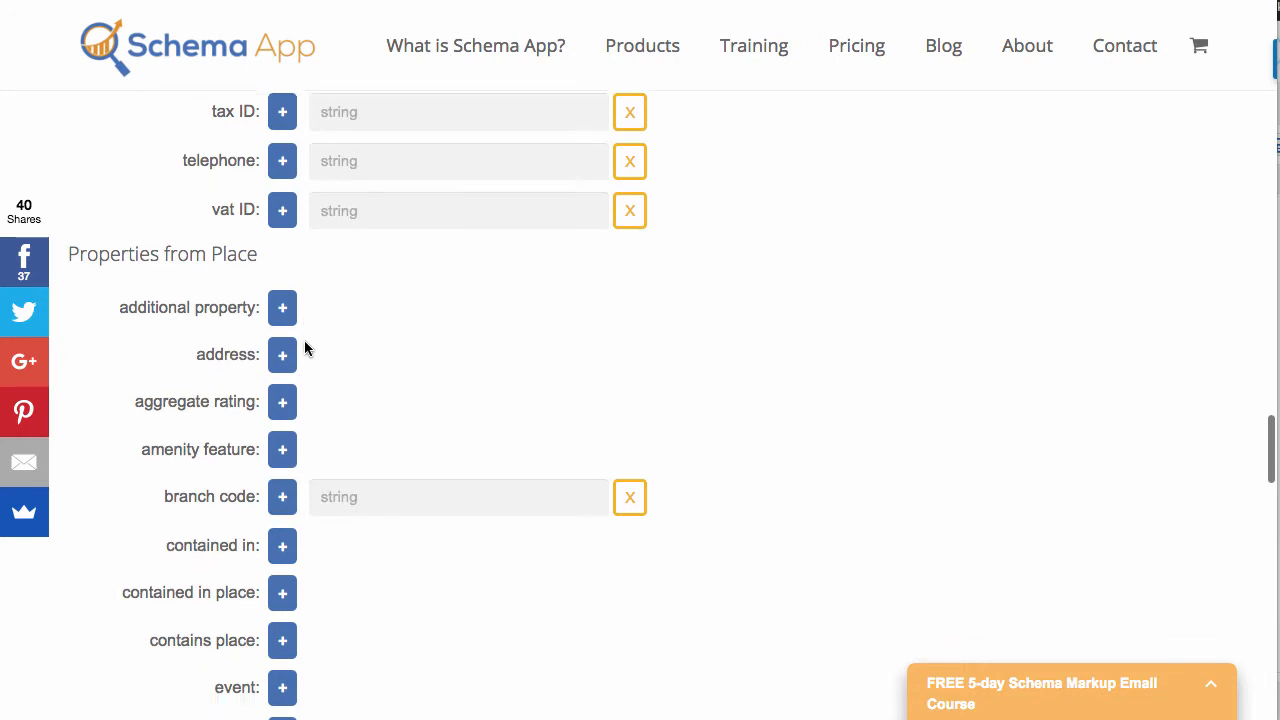
scroll(295, 342, down, 5)
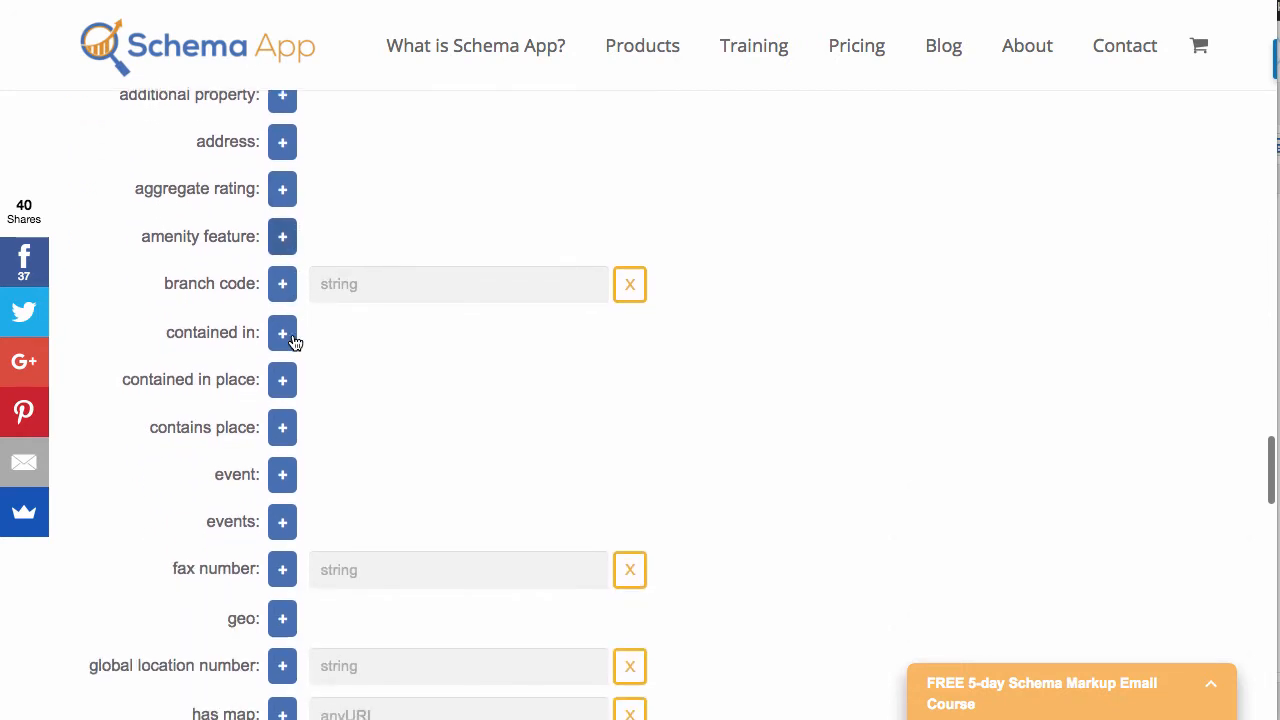
scroll(293, 341, down, 13)
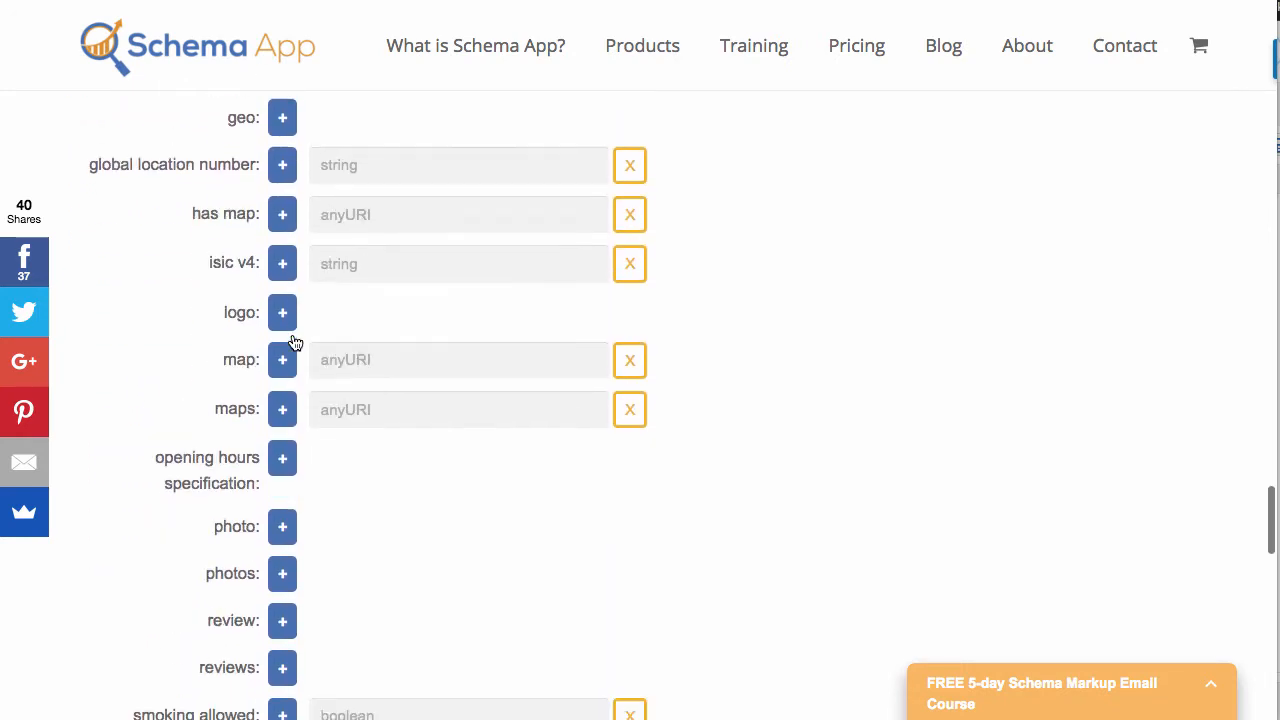
- Set the LocalBusiness entity's name, among the properties from Thing, to "Pawn Shops in {city} {stateshort}"
scroll(294, 342, down, 8)
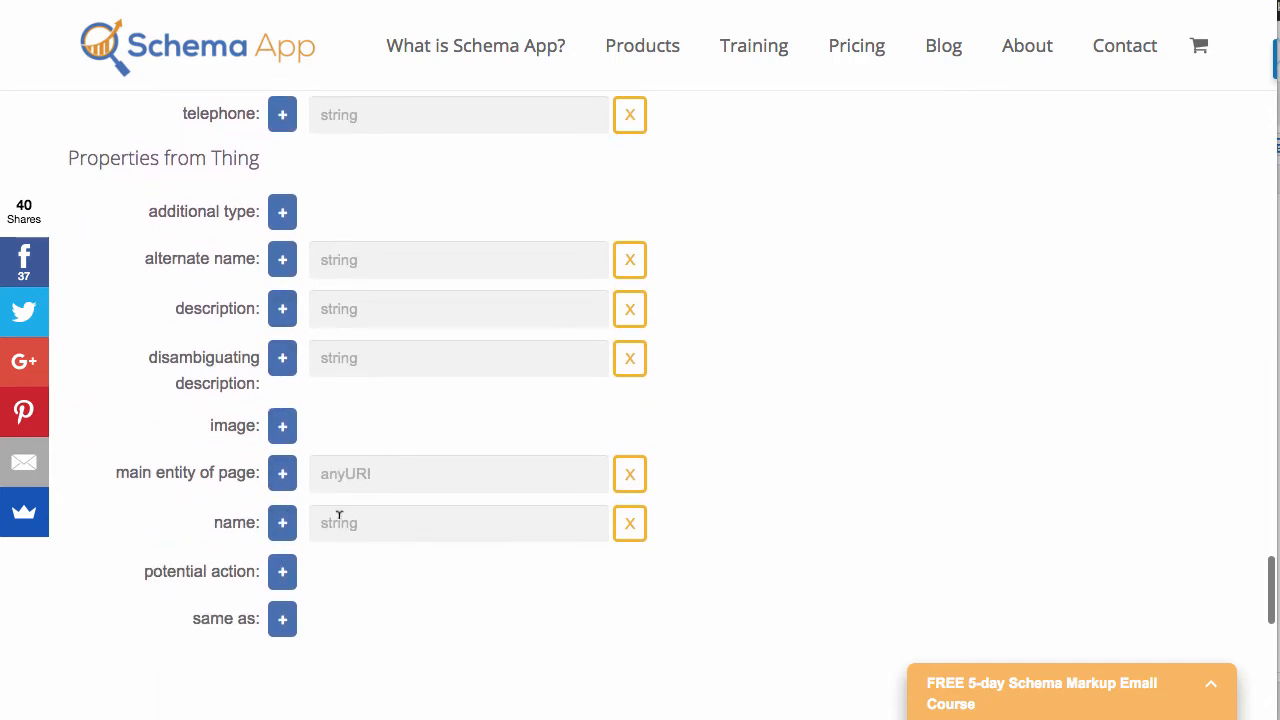
click(330, 518)
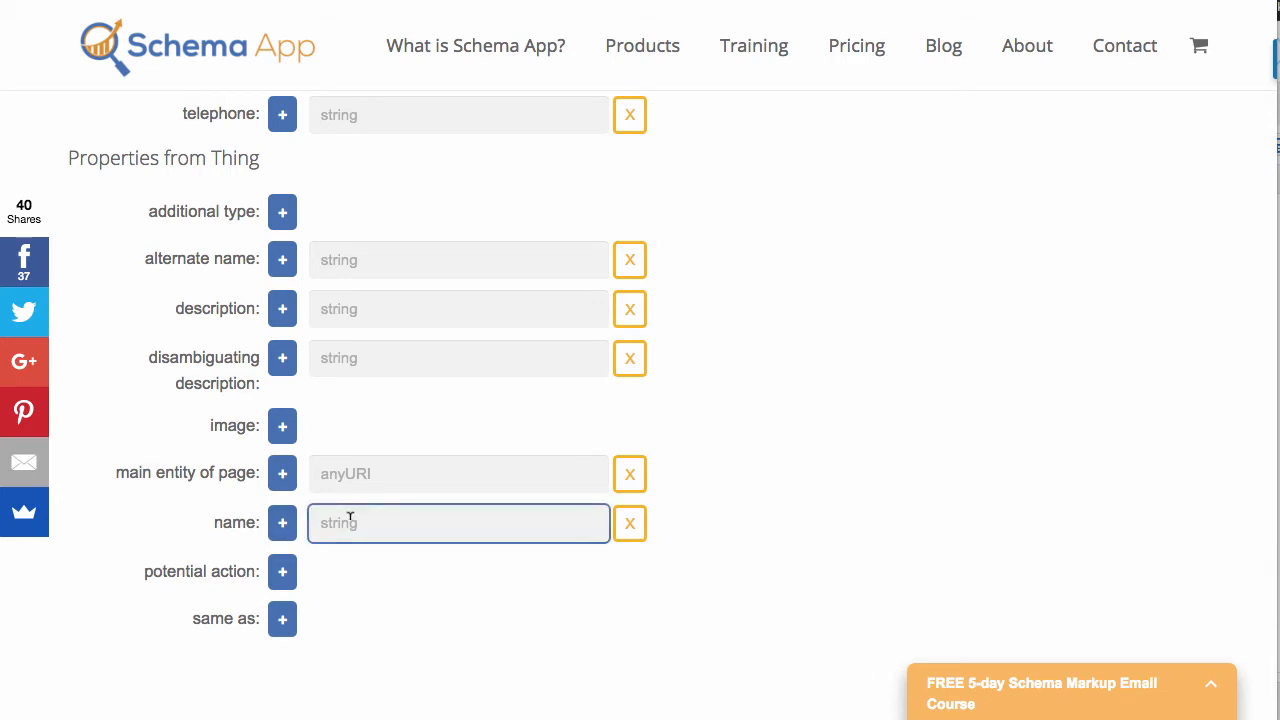
text(Pawn Shops in {city)
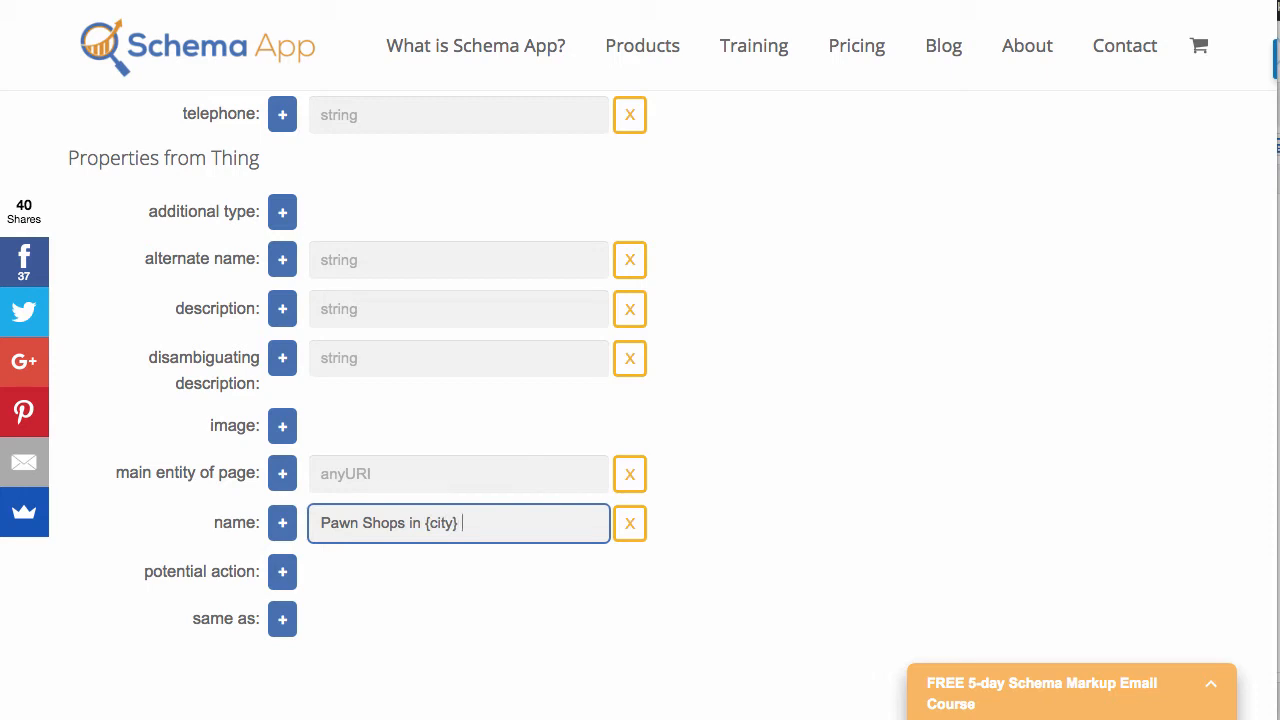
text(} {stateshort})
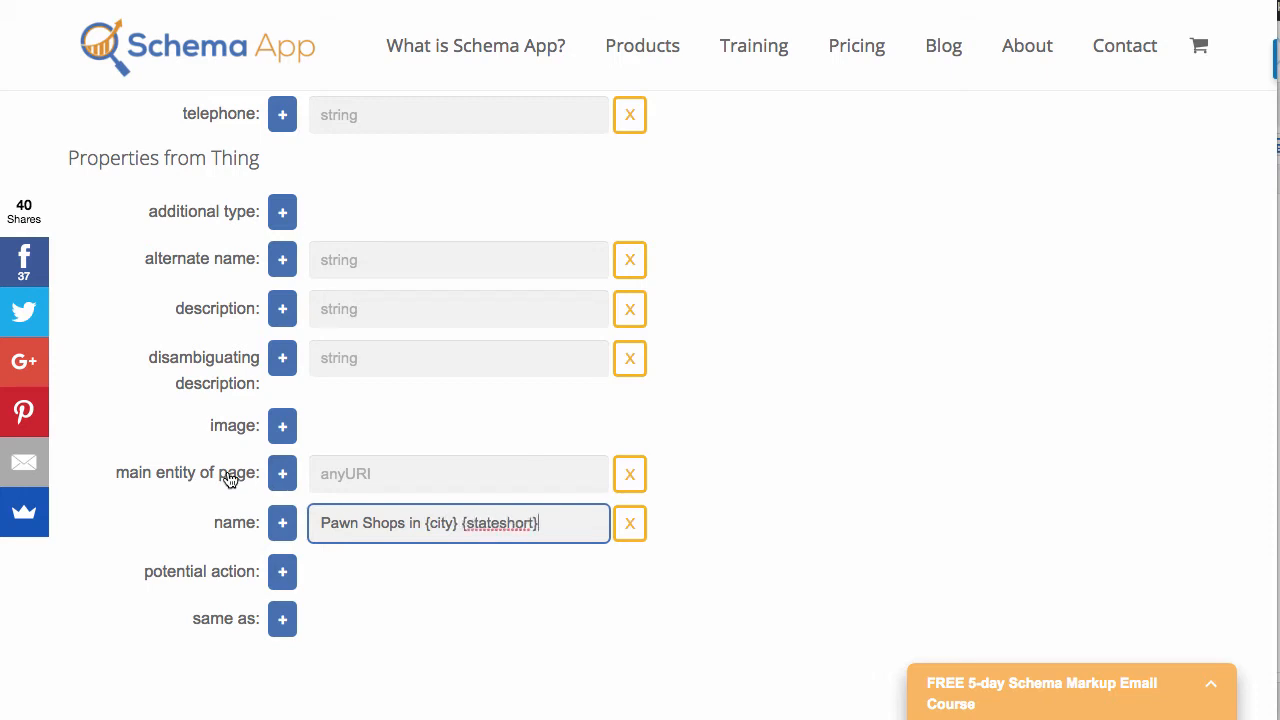
click(281, 427)
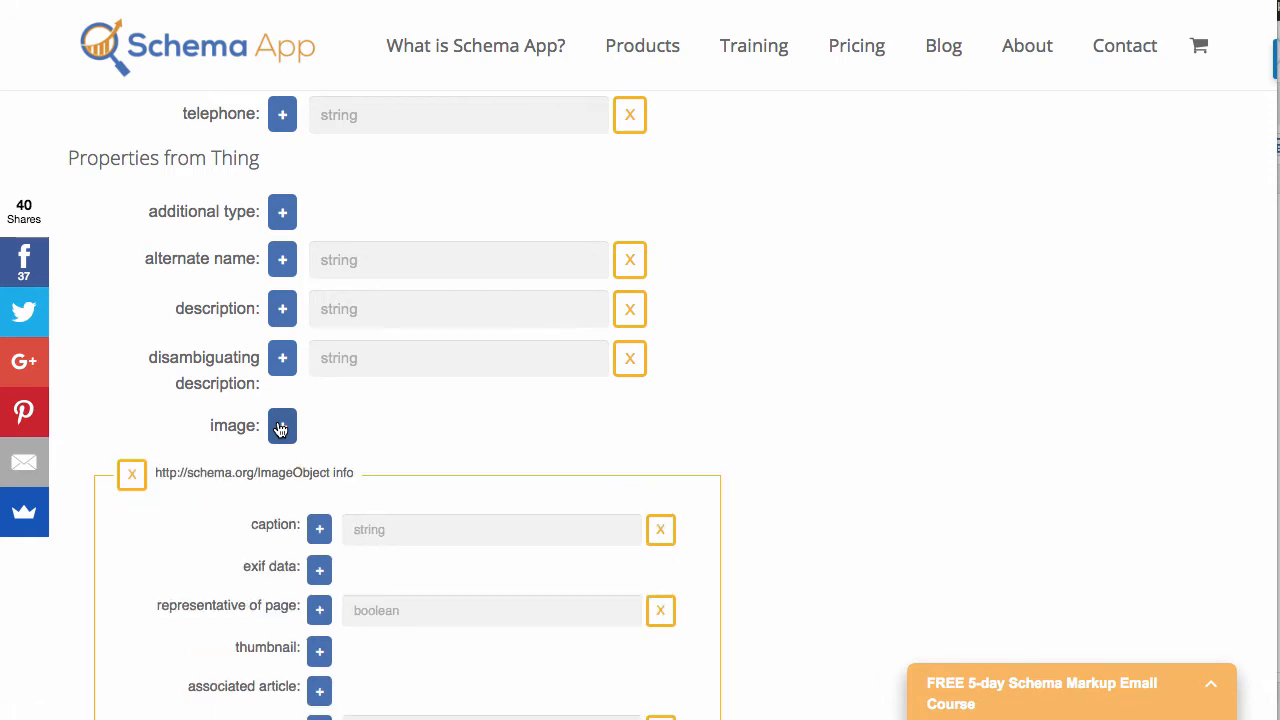
scroll(423, 500, down, 5)
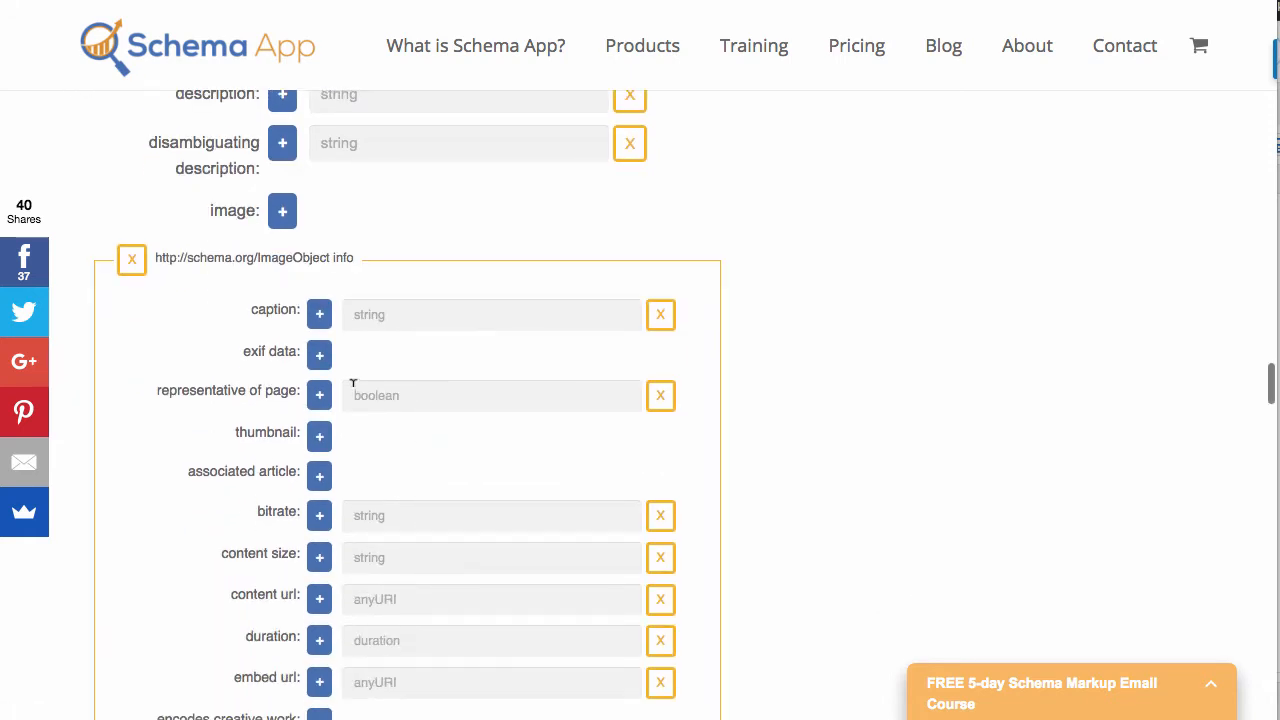
scroll(394, 390, down, 2)
scroll(397, 443, down, 3)
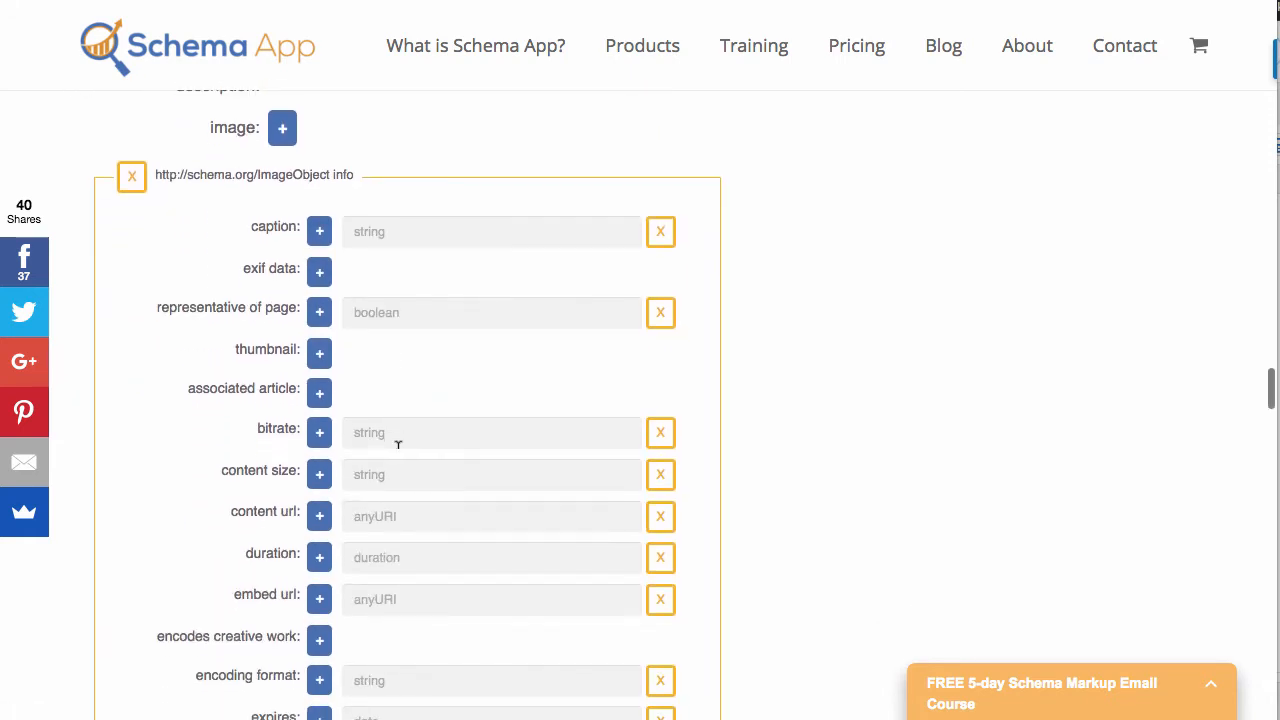
scroll(396, 429, down, 1)
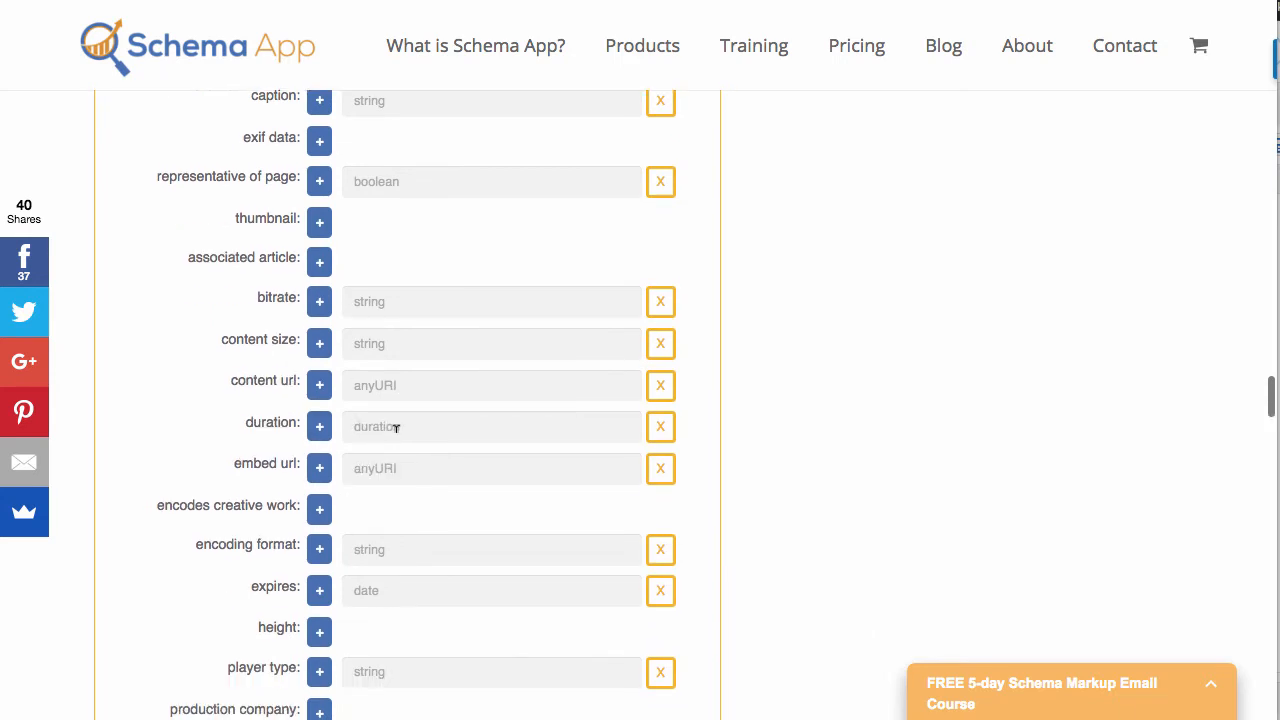
scroll(395, 330, down, 15)
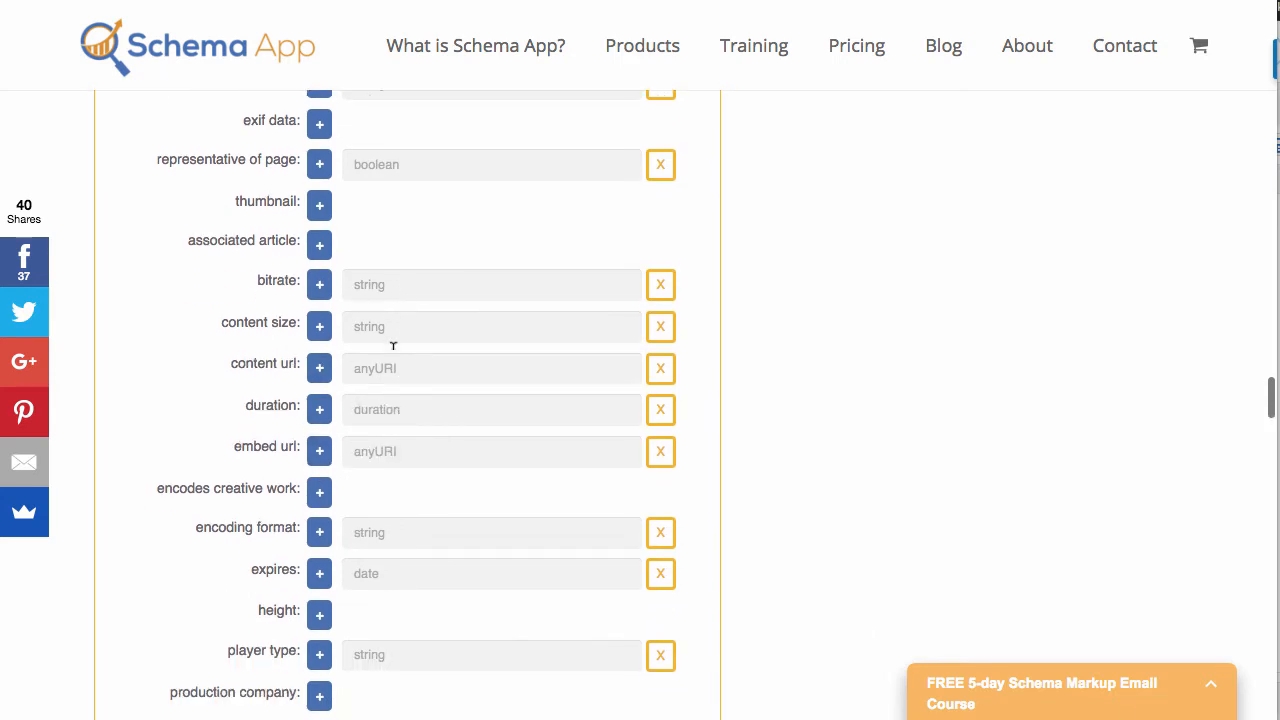
scroll(393, 356, down, 20)
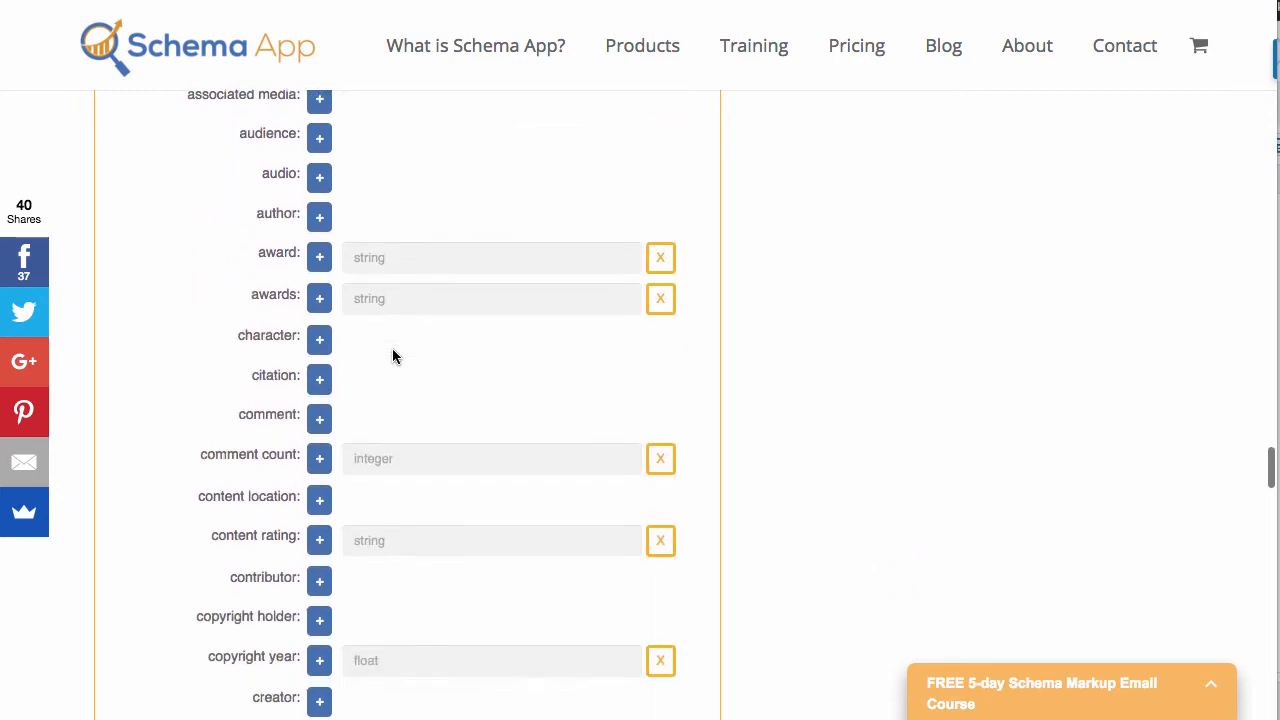
scroll(392, 356, down, 5)
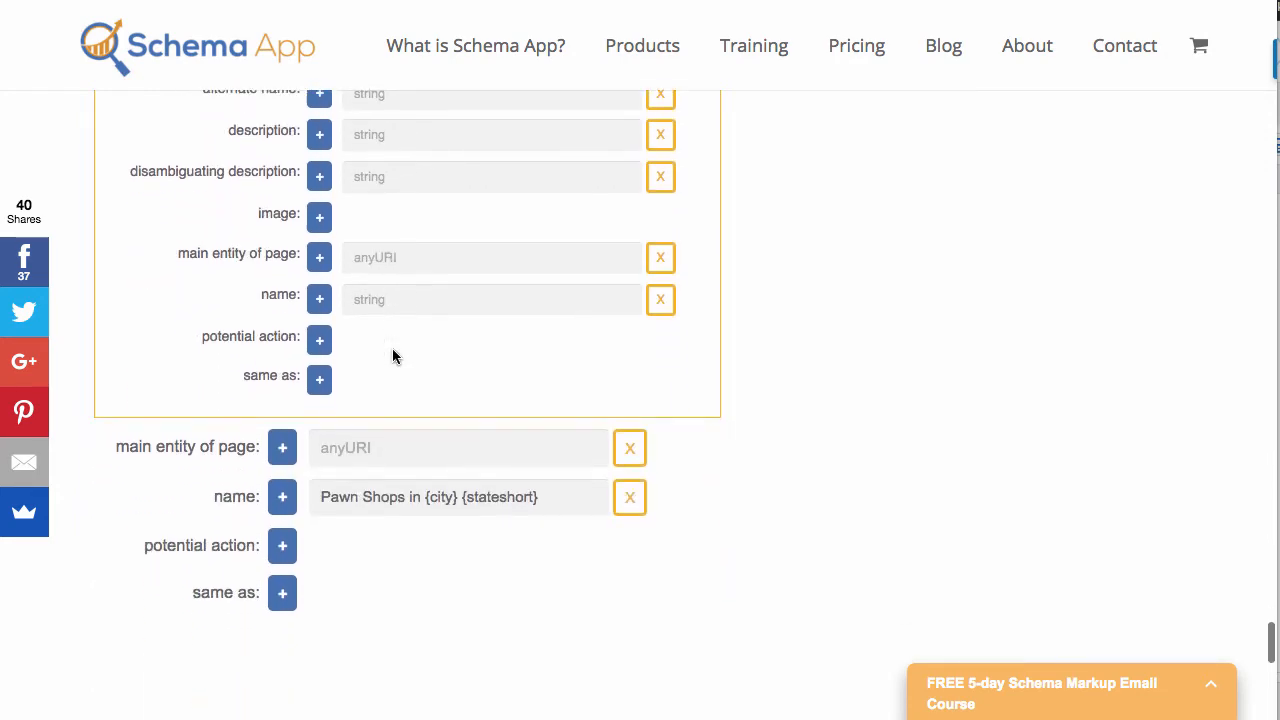
scroll(385, 330, up, 20)
scroll(380, 308, up, 10)
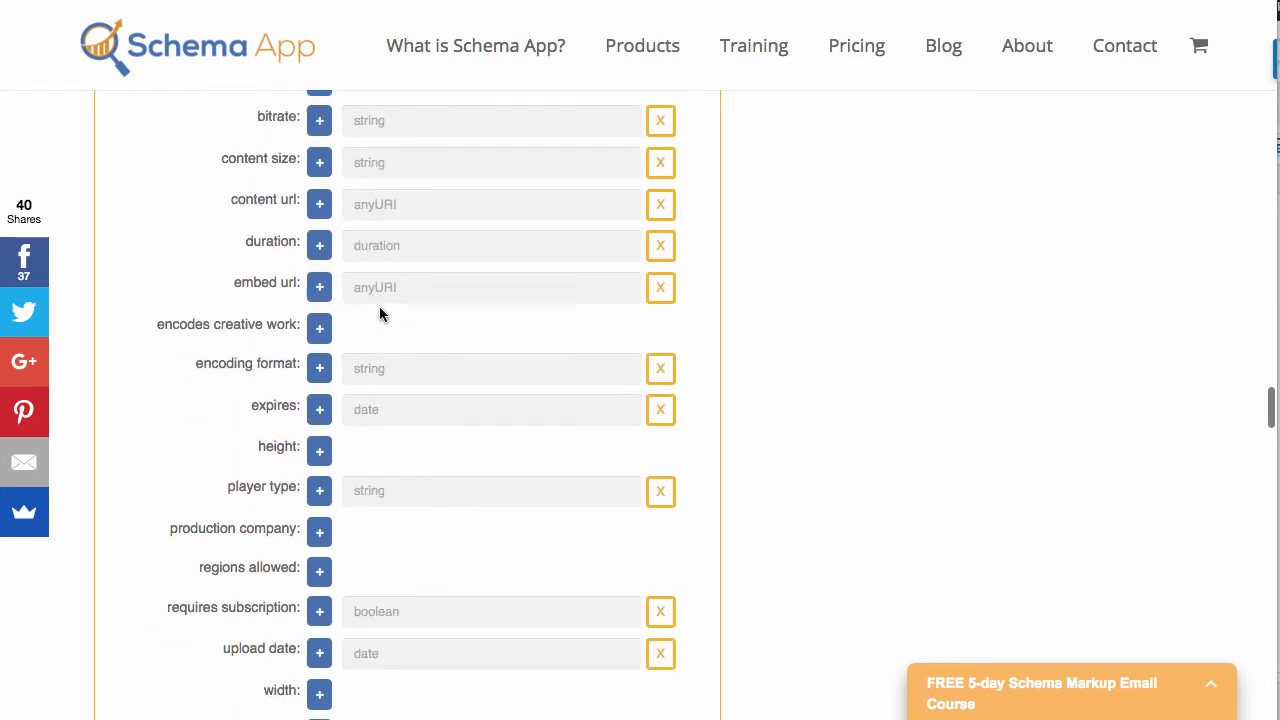
click(131, 446)
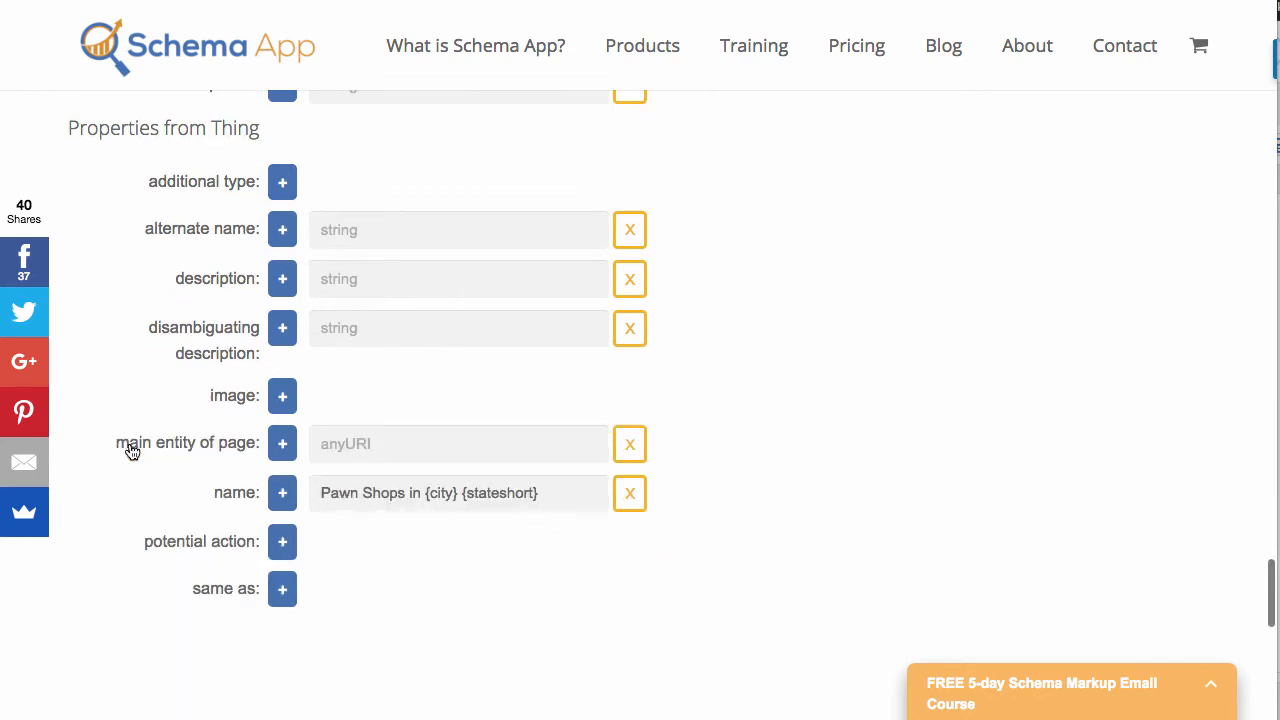
- Test the generated LocalBusiness JSON-LD output in Google's Structured Data Testing Tool
scroll(429, 462, down, 3)
scroll(713, 437, down, 5)
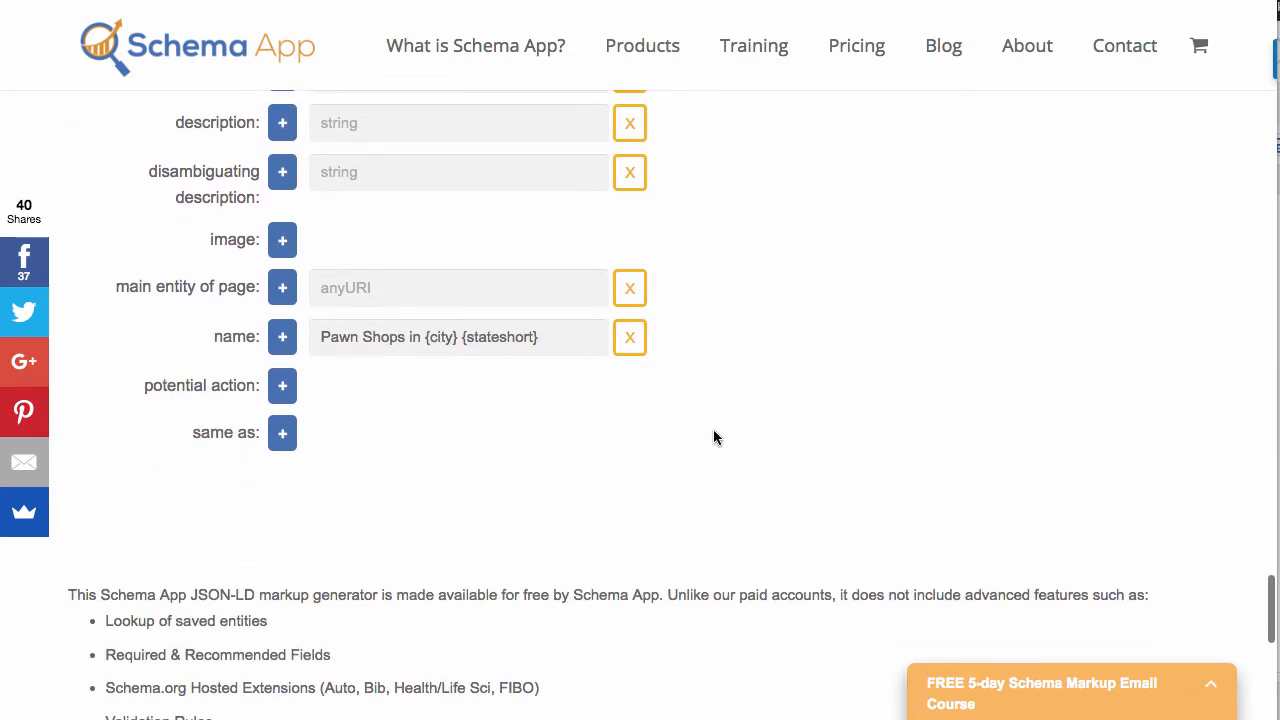
scroll(713, 437, up, 20)
scroll(713, 430, up, 20)
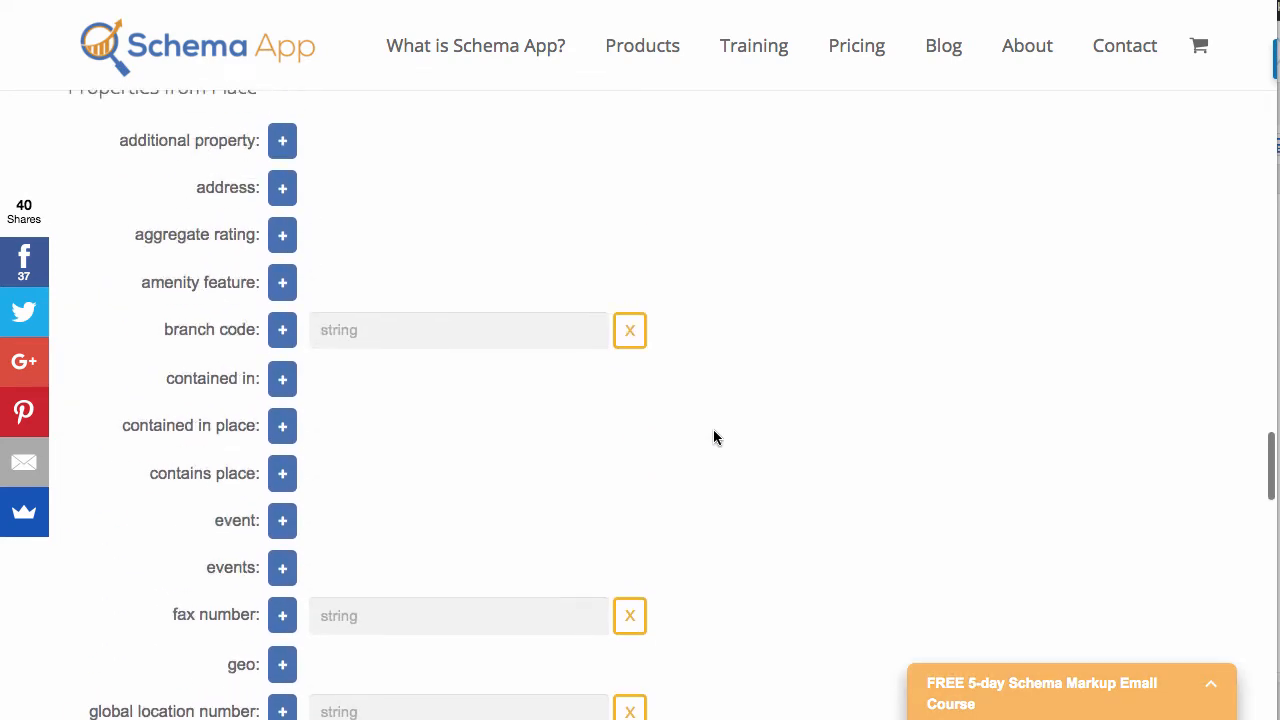
scroll(713, 437, up, 15)
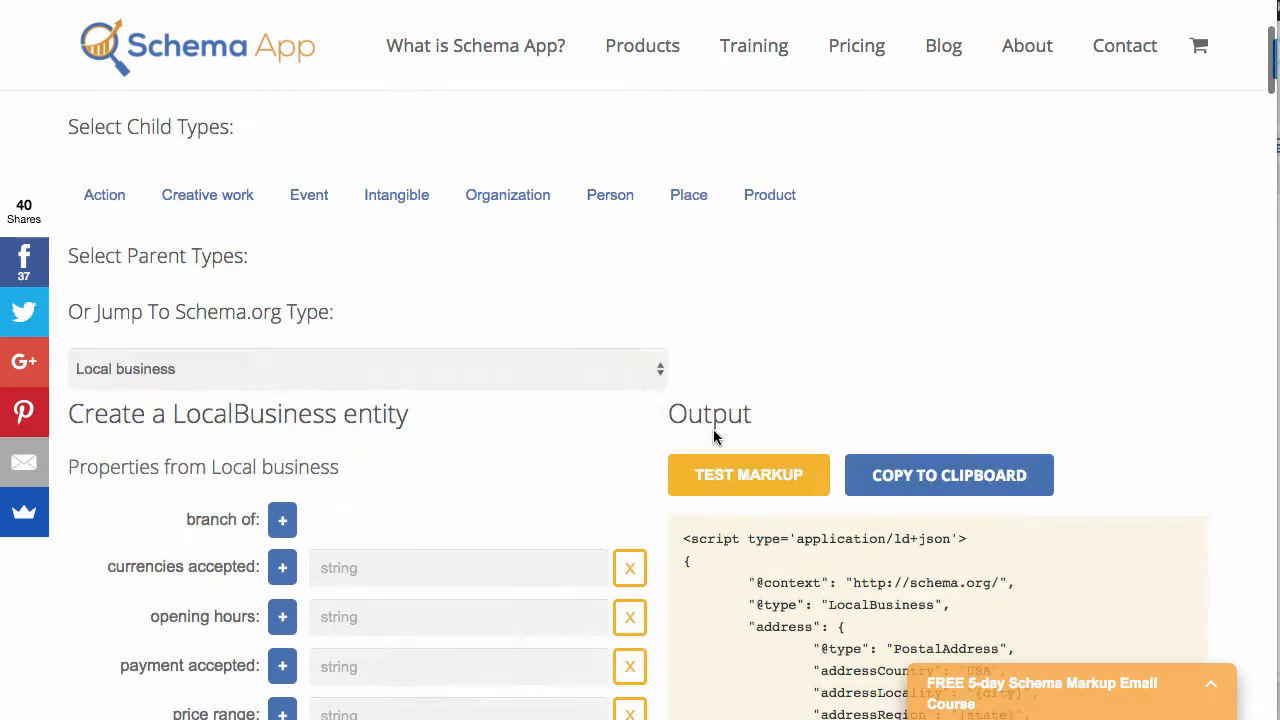
scroll(713, 437, down, 5)
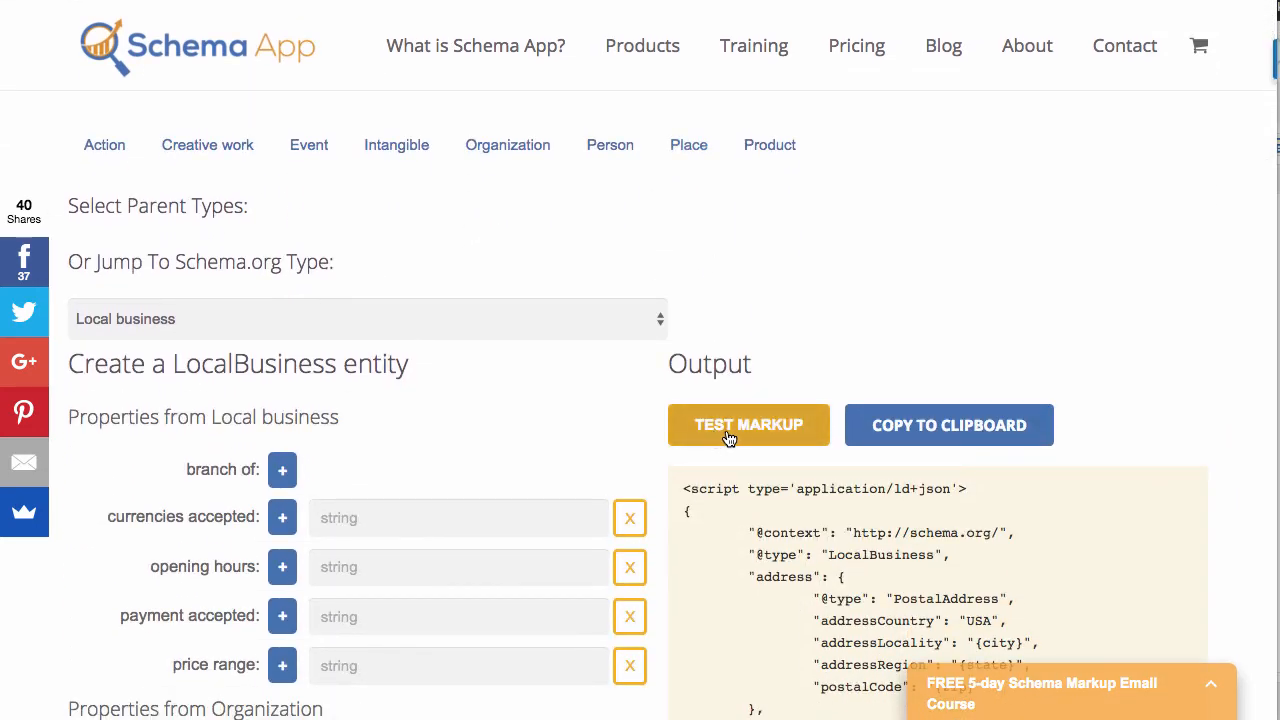
scroll(768, 515, down, 3)
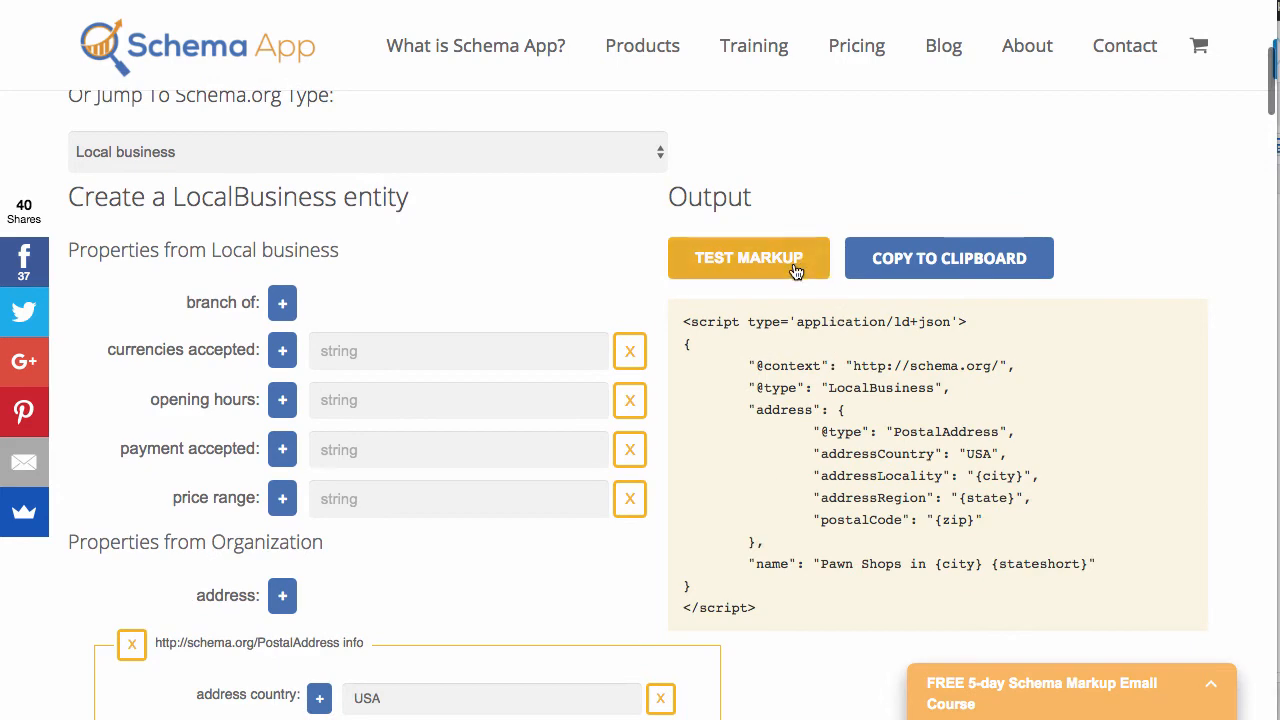
click(760, 260)
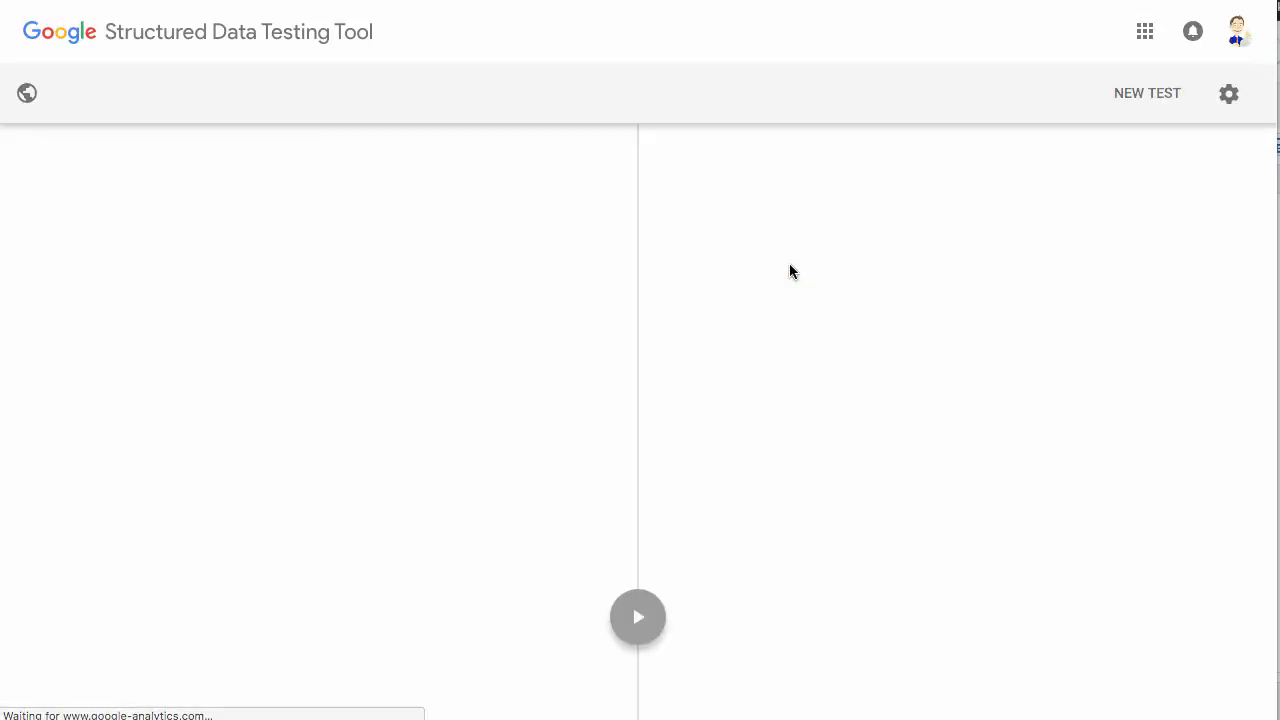
click(645, 622)
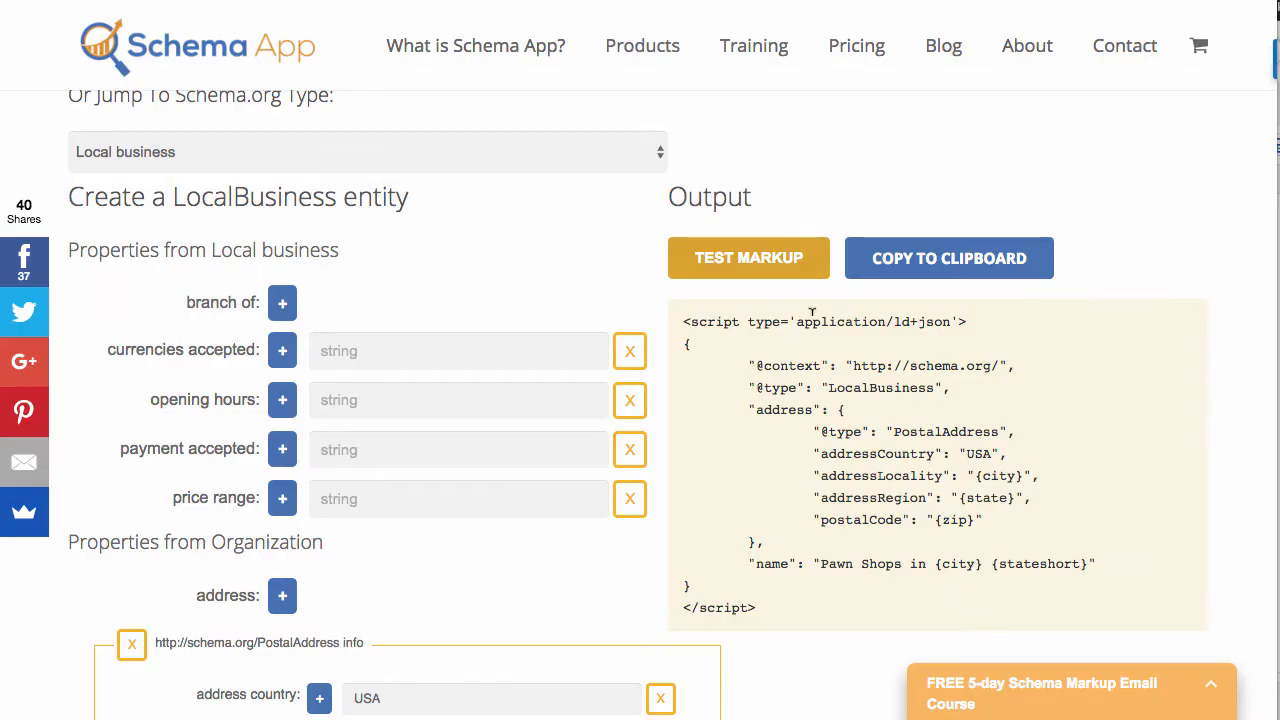
- Copy the generated JSON-LD from Schema App into the Shaker Page Schema field in WordPress and check the pasted code
click(915, 268)
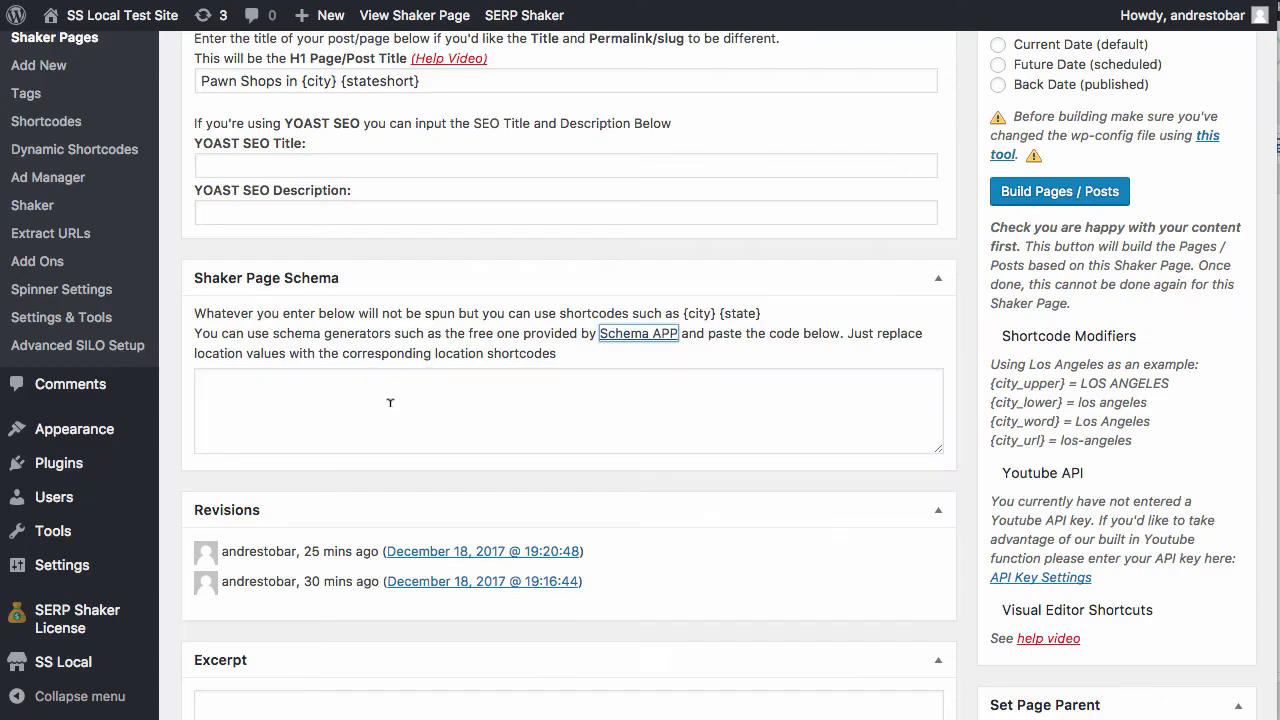
click(390, 402)
key(super+v)
scroll(390, 402, up, 10)
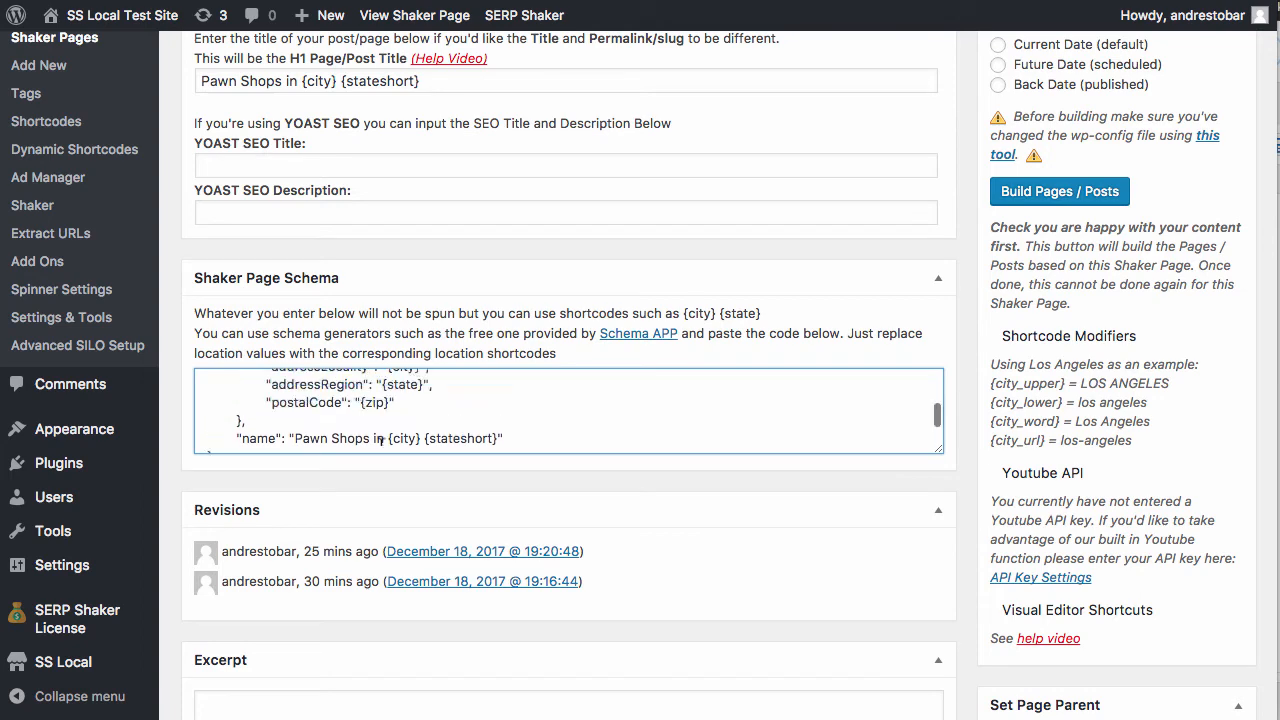
scroll(380, 445, down, 10)
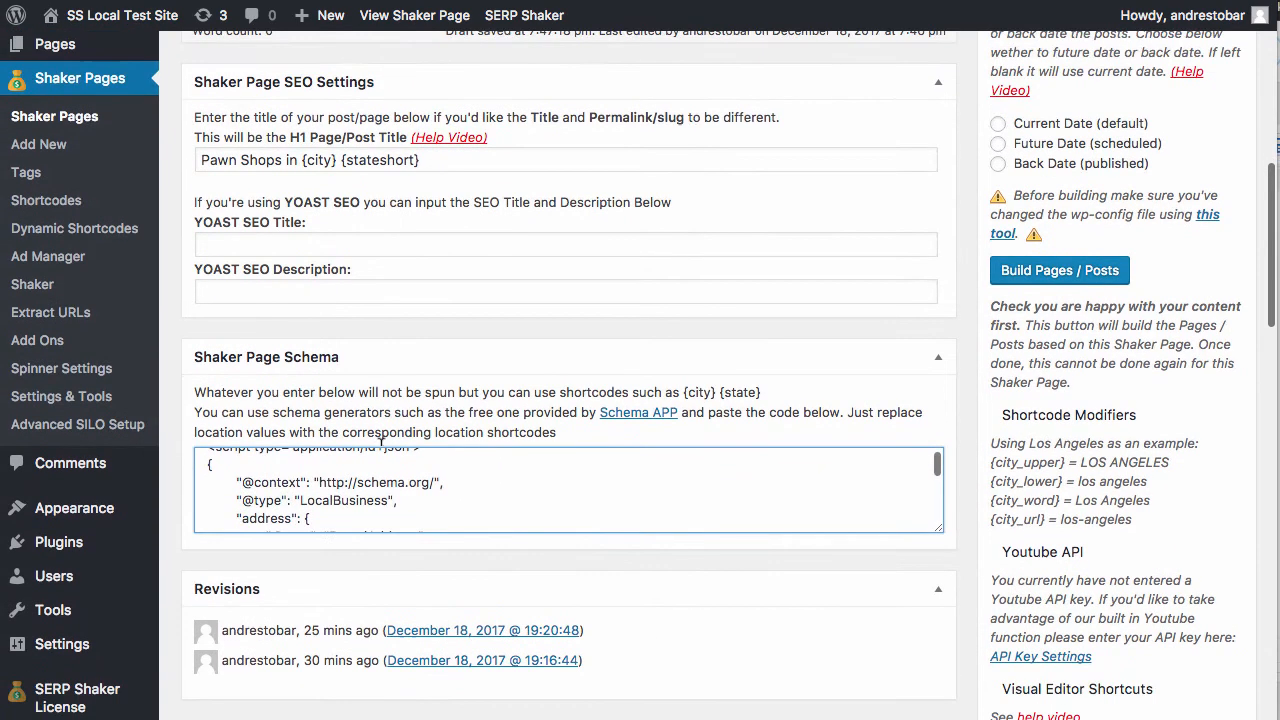
scroll(375, 466, down, 1)
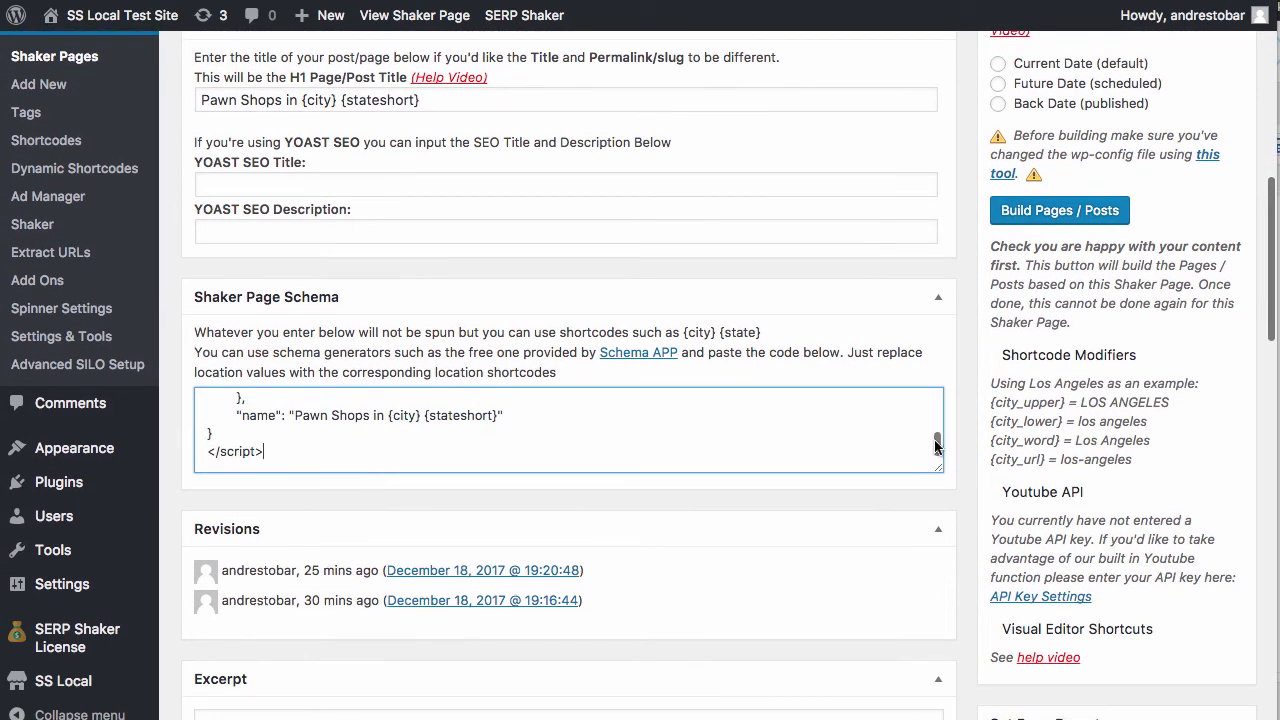
- Save the Shaker Page with its pasted schema as a draft and build the pages from it
scroll(1023, 524, down, 15)
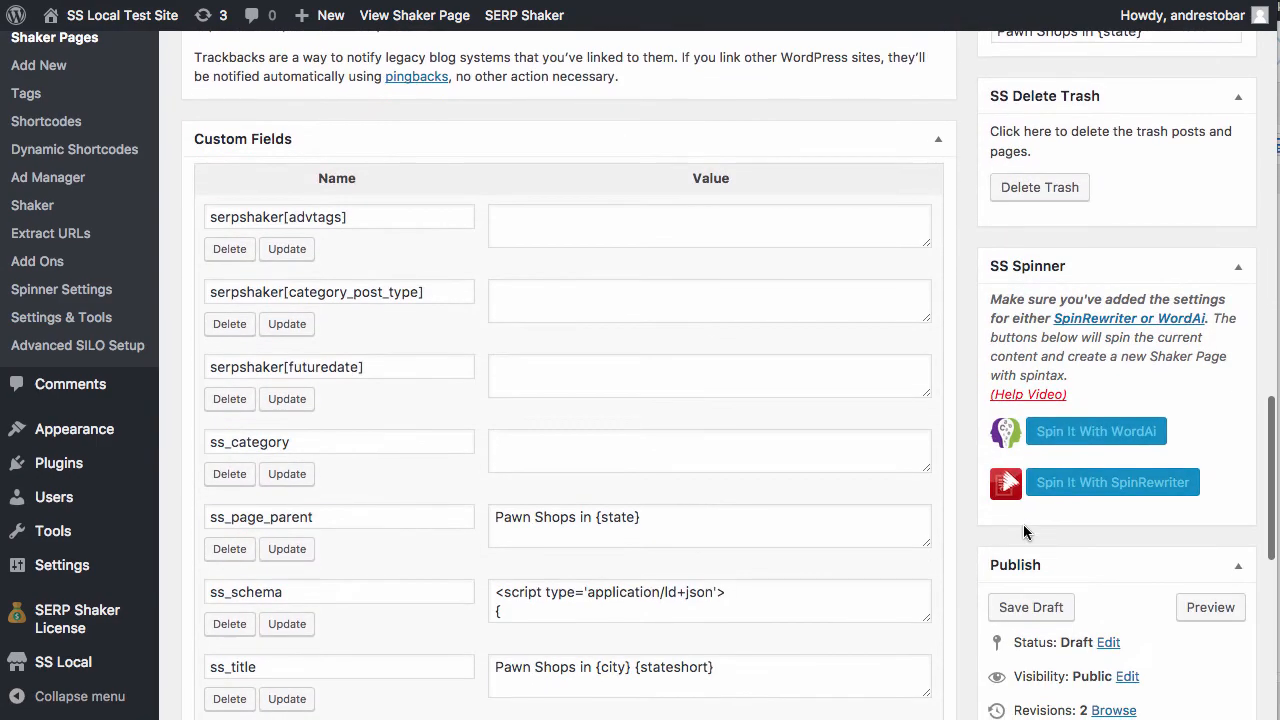
click(1038, 607)
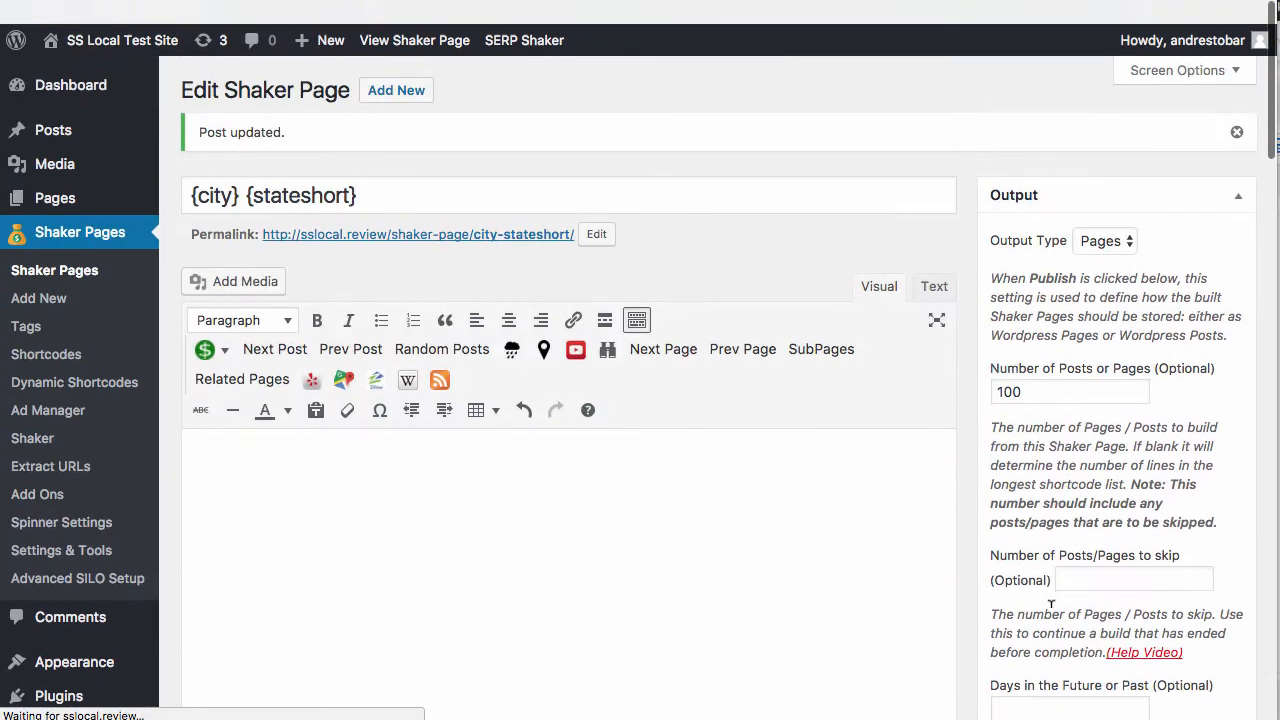
scroll(1050, 605, down, 4)
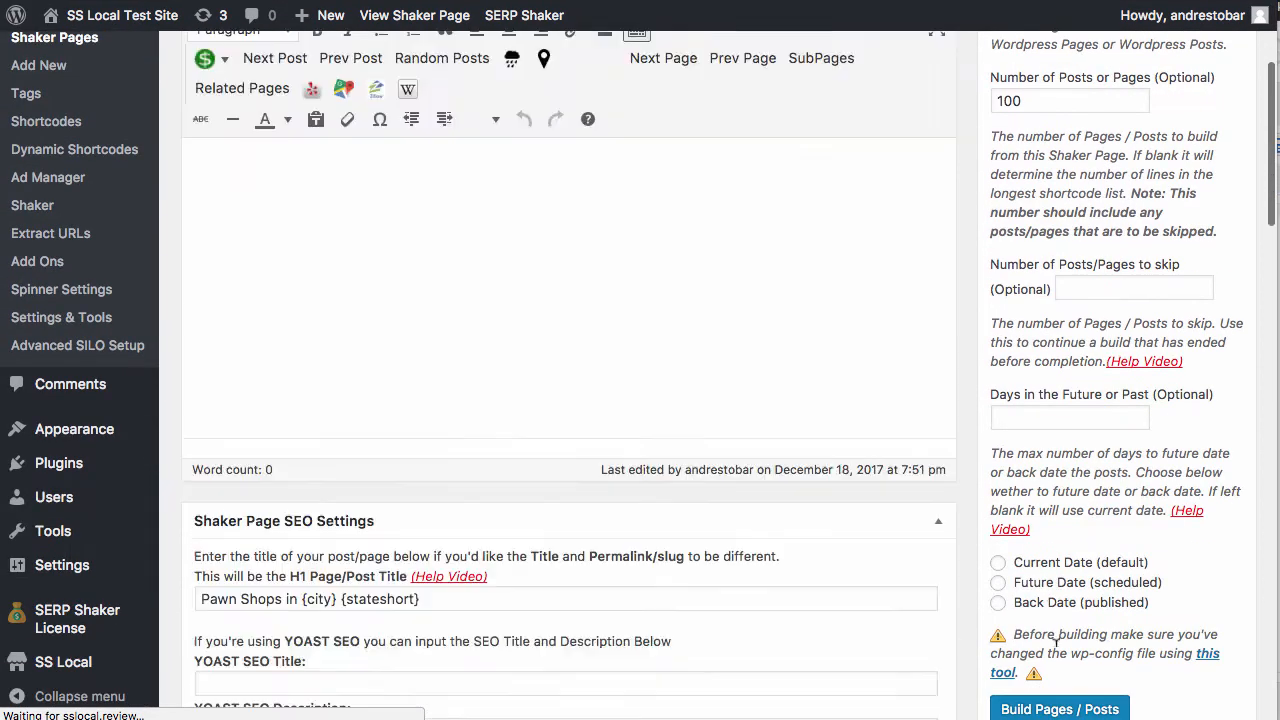
click(1064, 709)
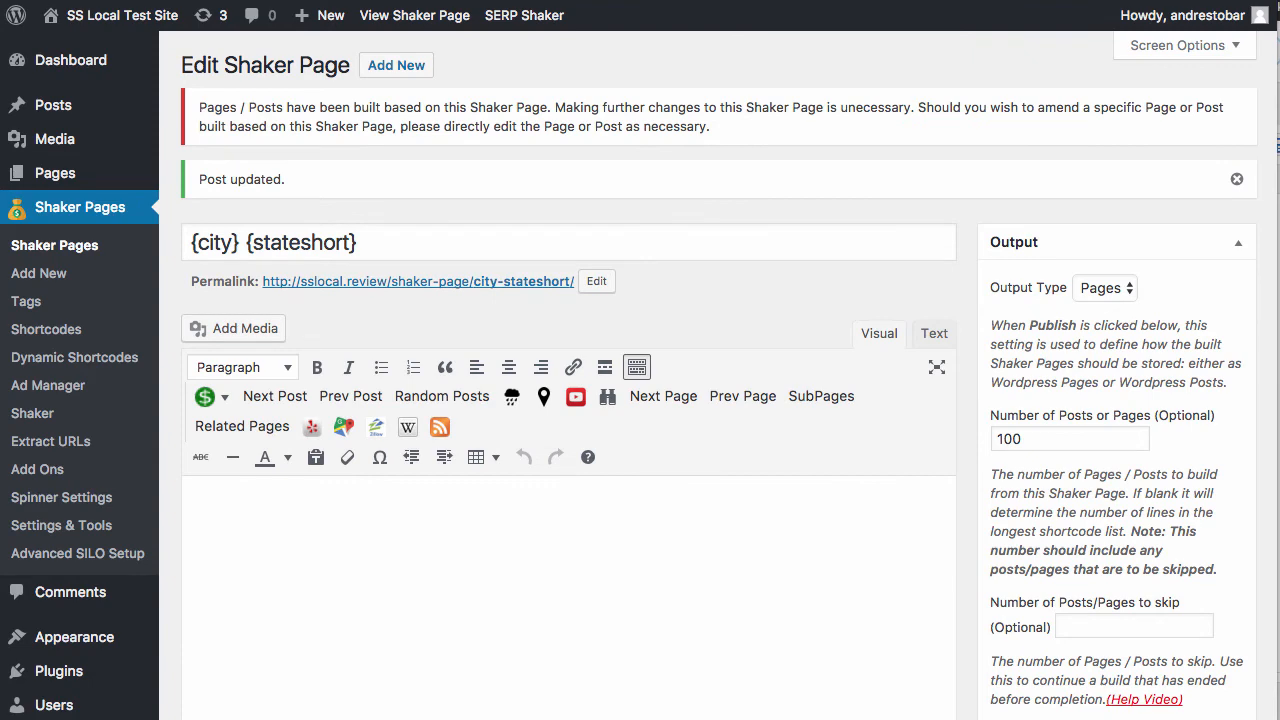
- Open the list of WordPress pages and view the built page "Pawn Shops in Abbeville AL"
click(60, 177)
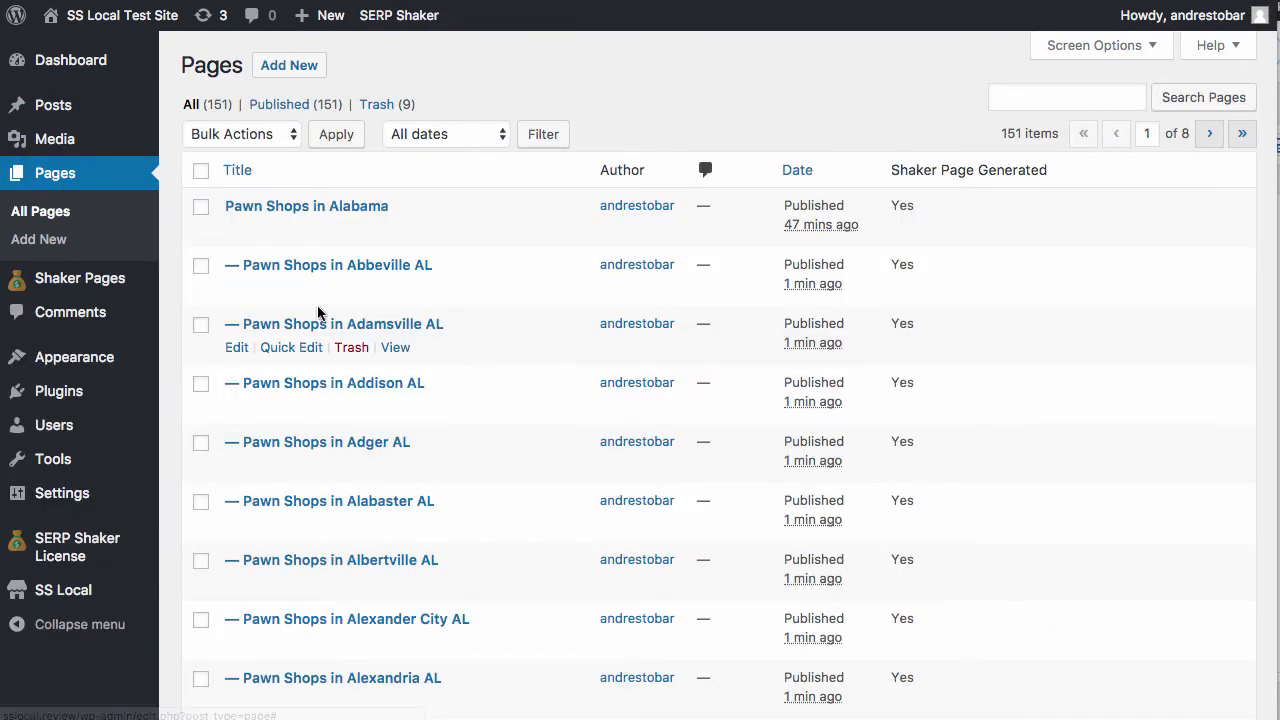
click(396, 289)
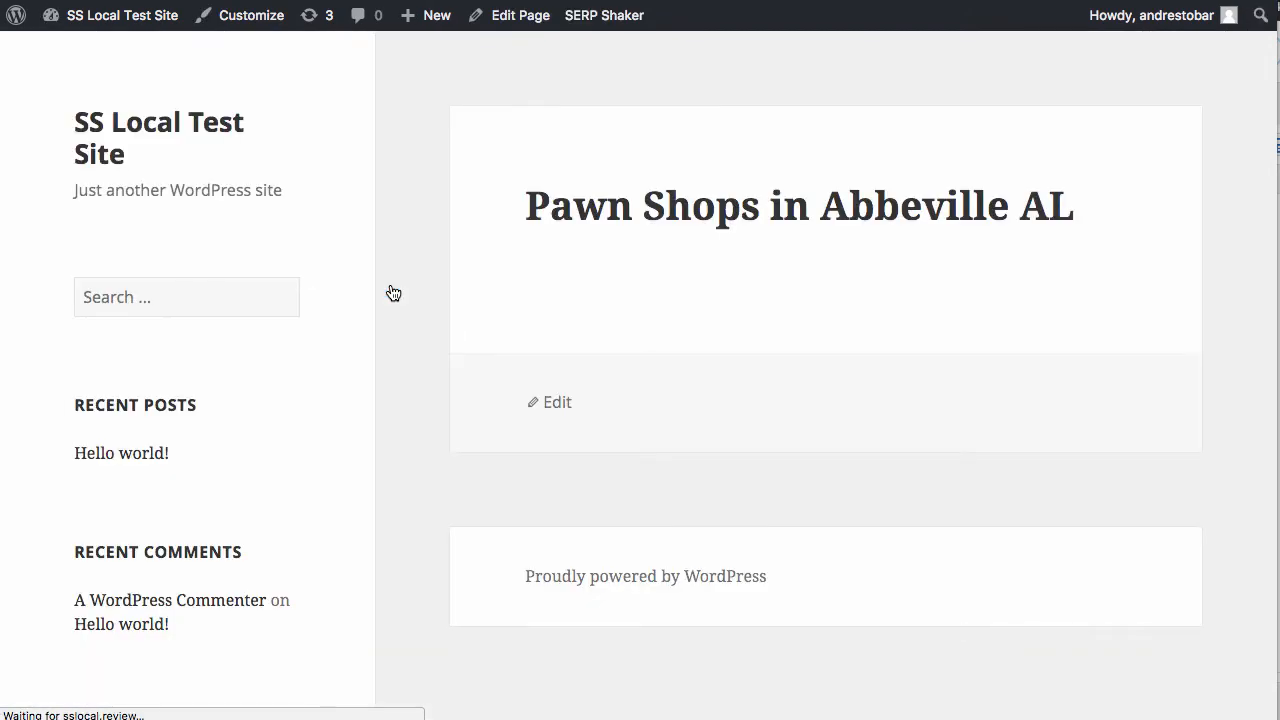
scroll(680, 317, down, 2)
scroll(680, 317, up, 2)
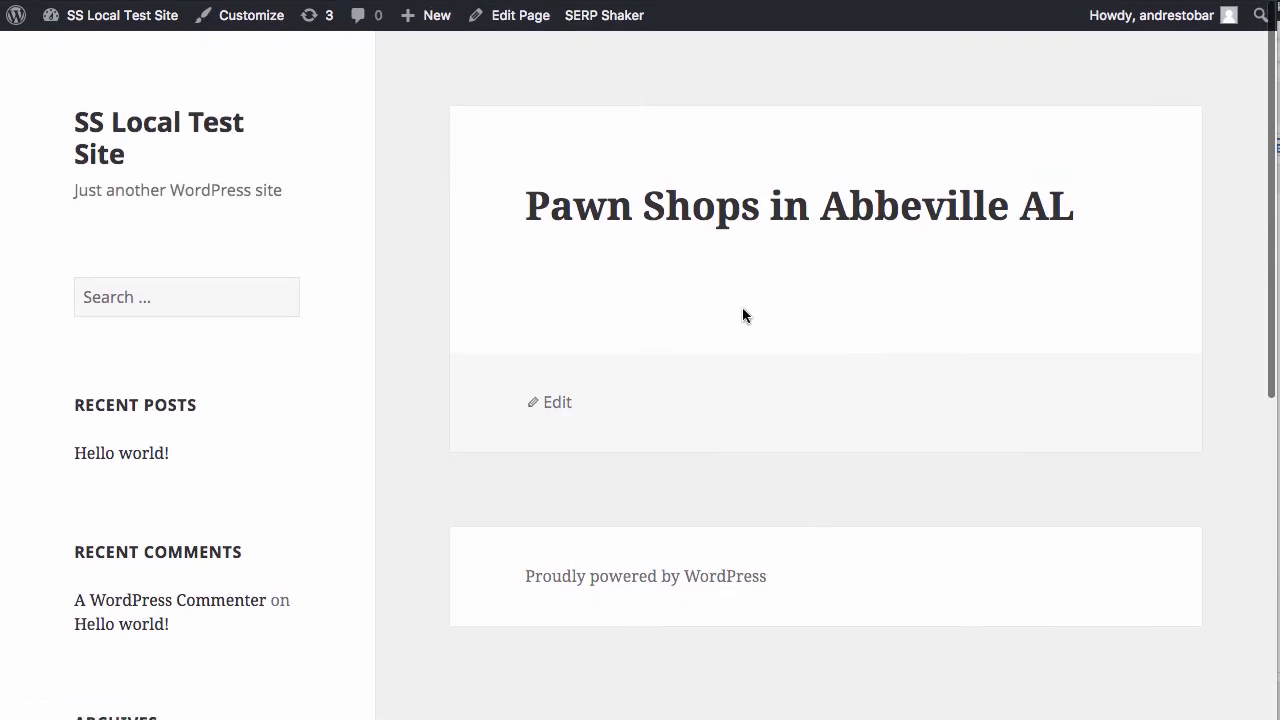
scroll(742, 316, down, 2)
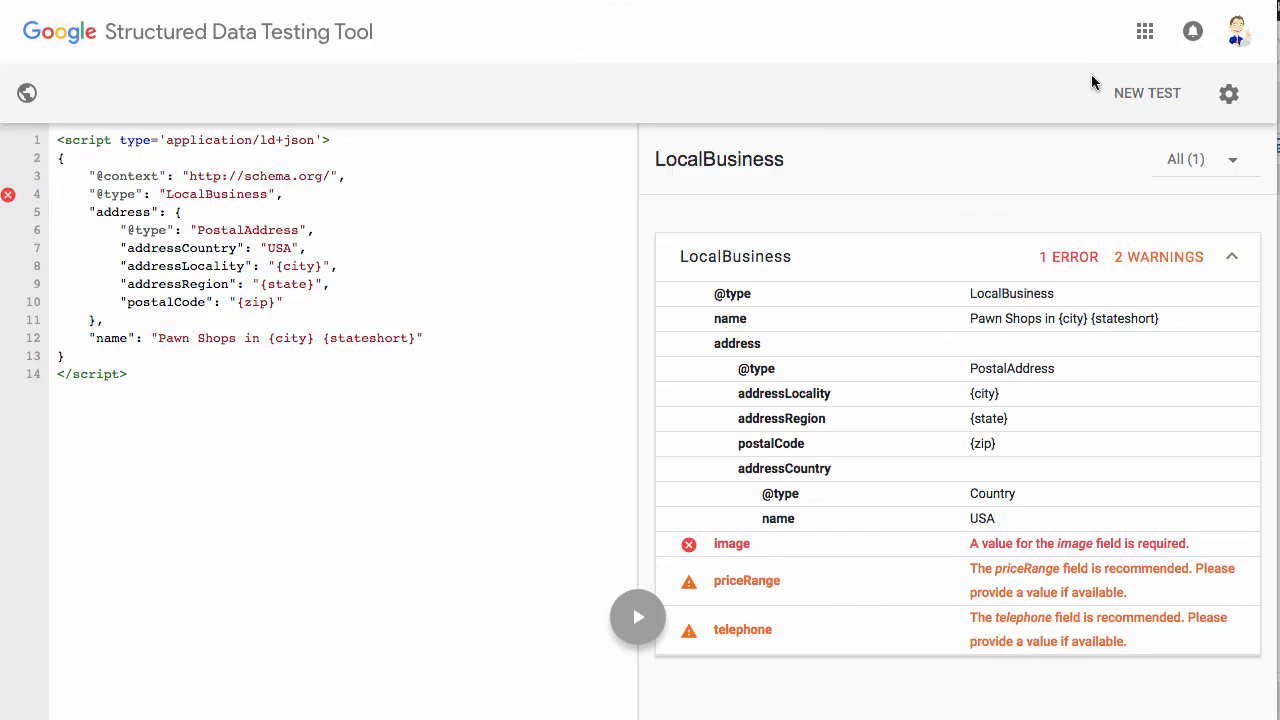
click(1148, 93)
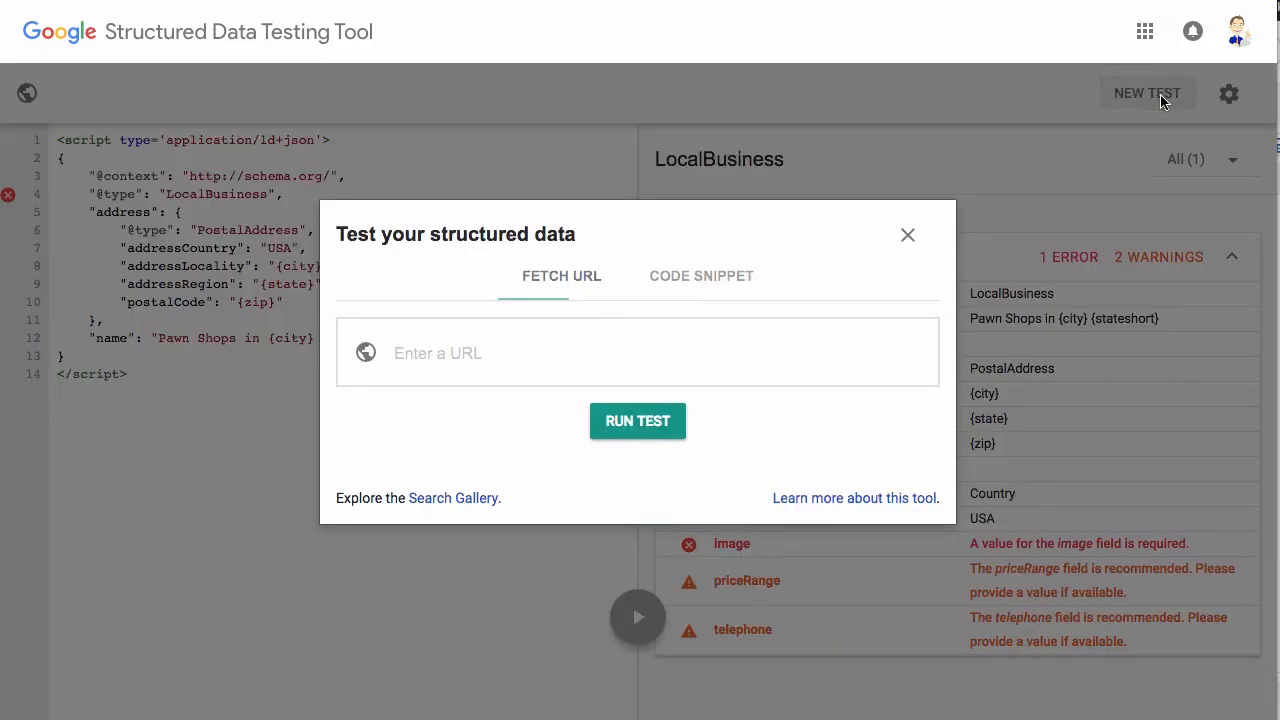
click(515, 370)
key(ctrl+v)
click(638, 421)
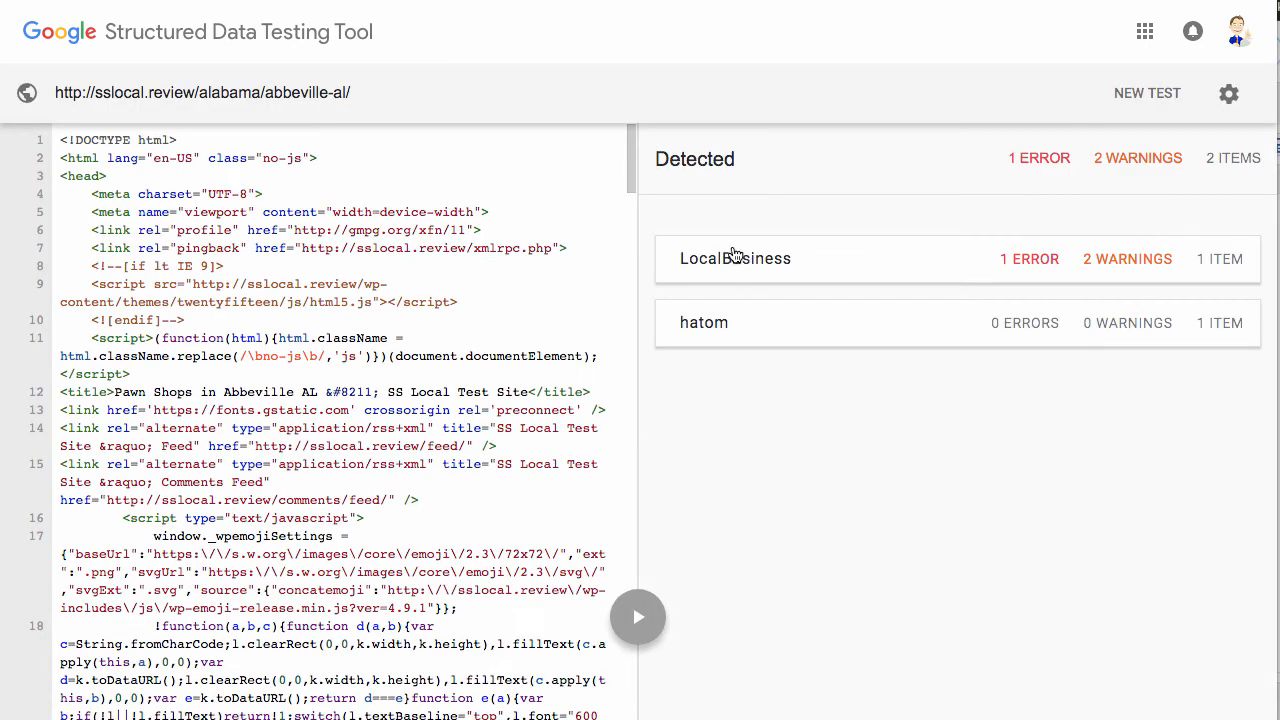
click(754, 264)
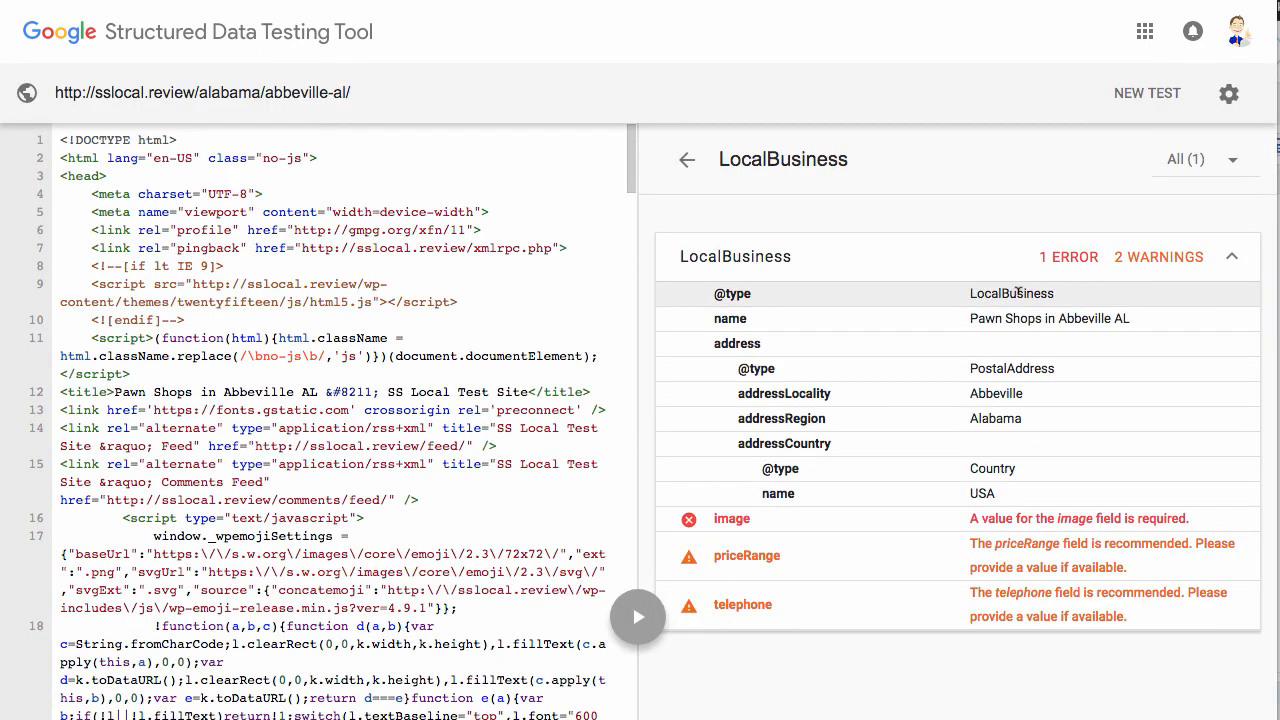
drag(972, 317, 1126, 334)
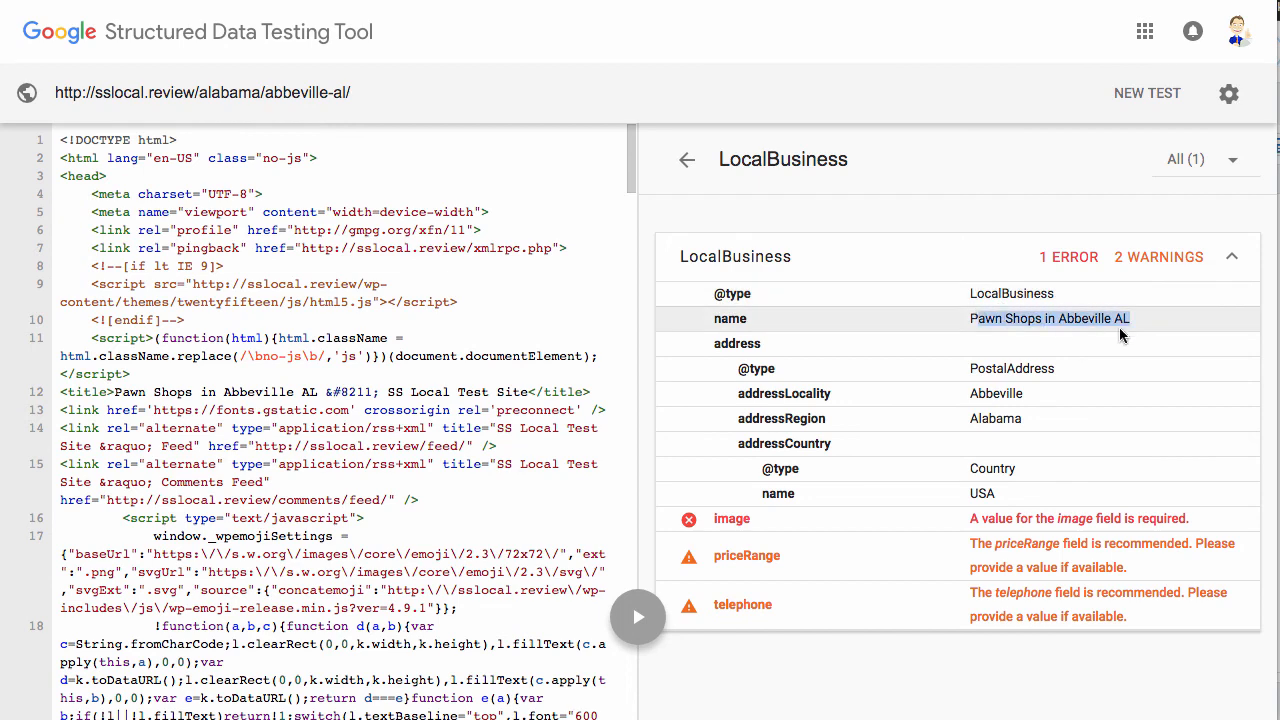
click(1040, 334)
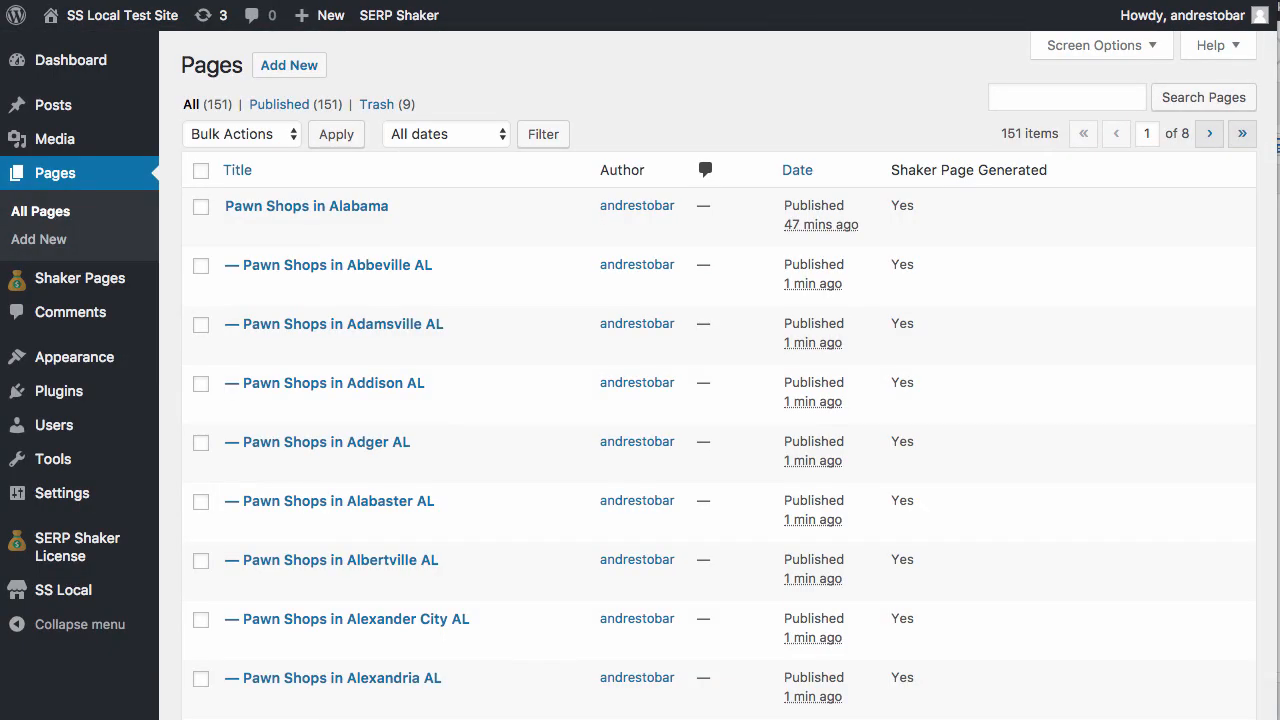
- Return to the {city} {stateshort} Shaker Page in WordPress and review the JSON-LD code in its Shaker Page Schema field
key(super+r)
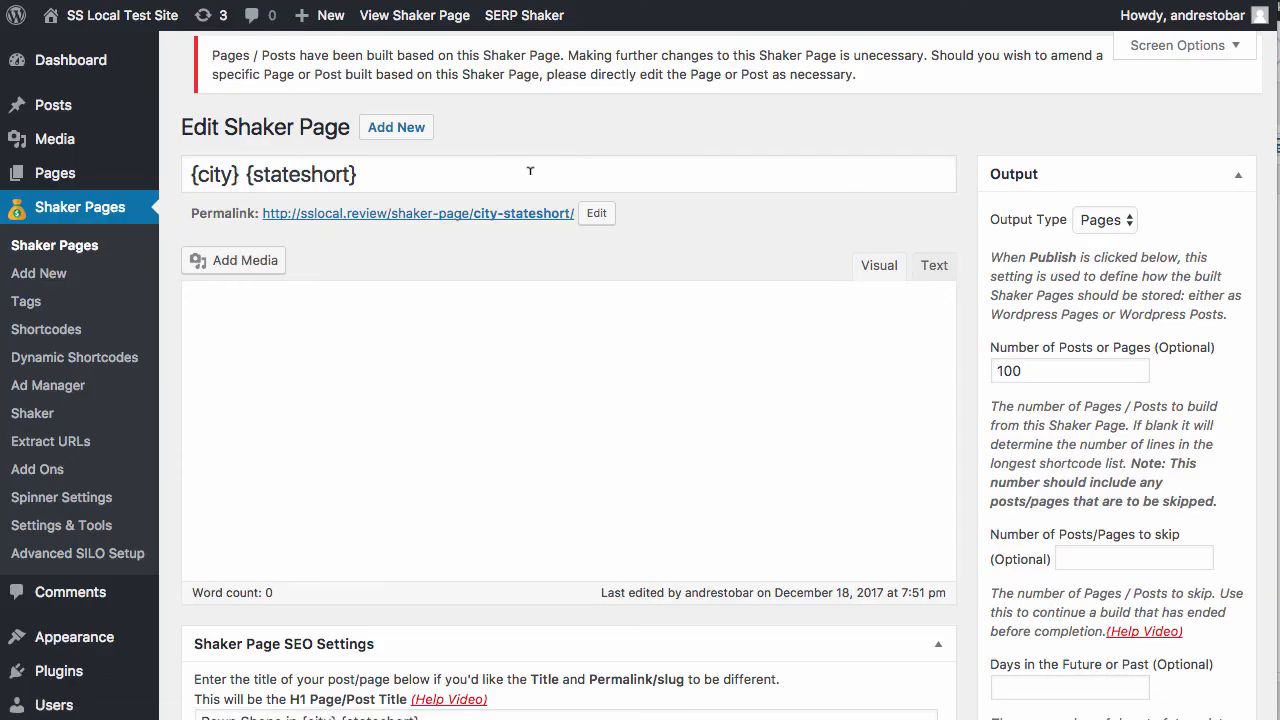
scroll(469, 341, down, 5)
scroll(469, 341, down, 3)
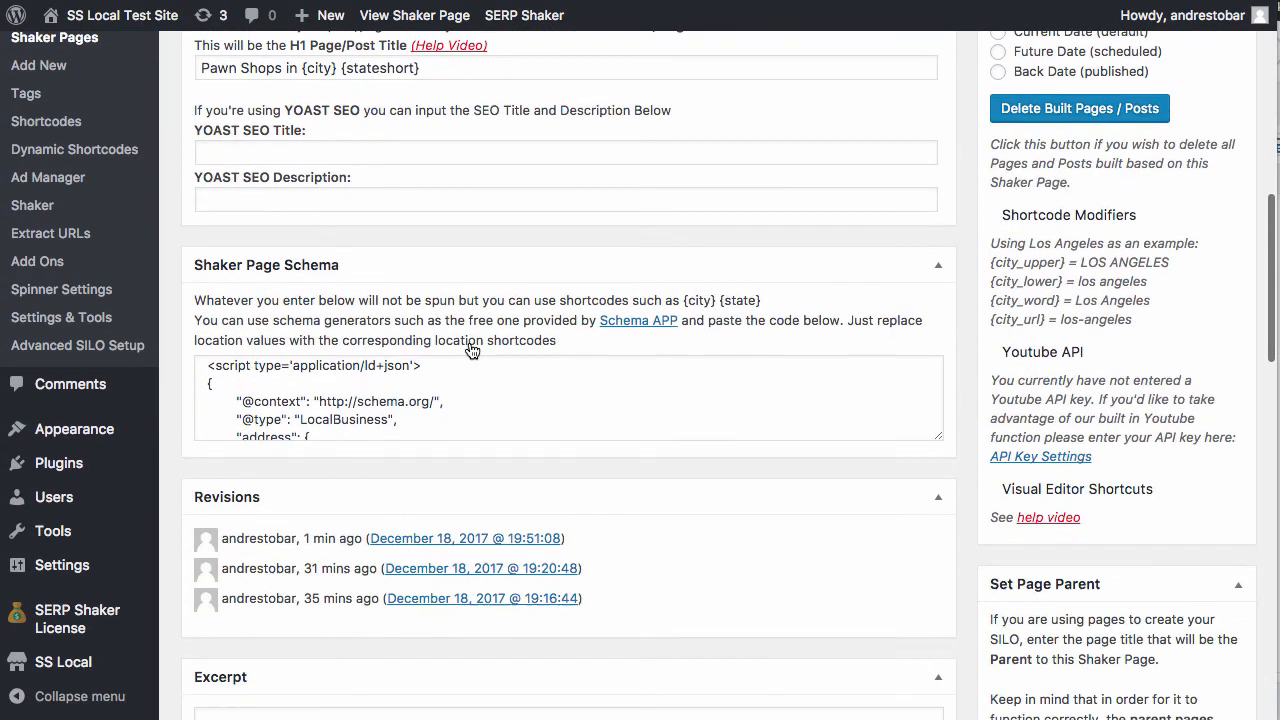
scroll(448, 399, down, 5)
scroll(448, 399, down, 3)
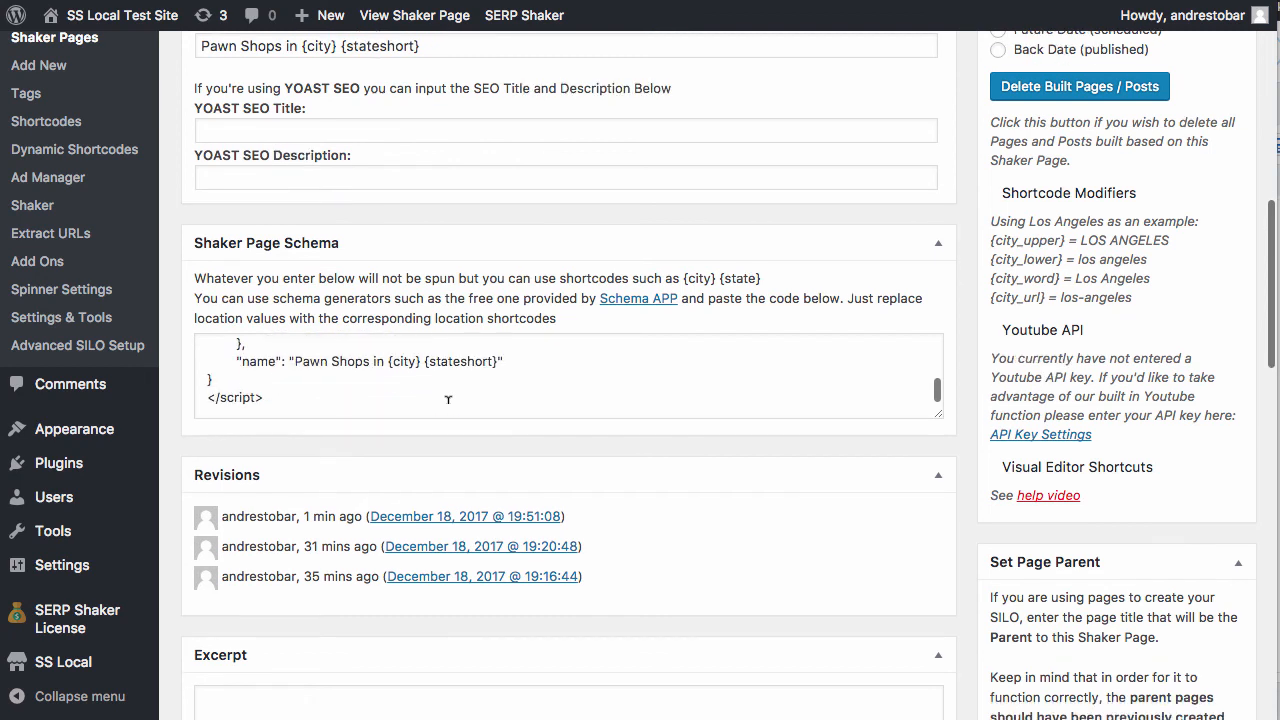
scroll(448, 399, up, 3)
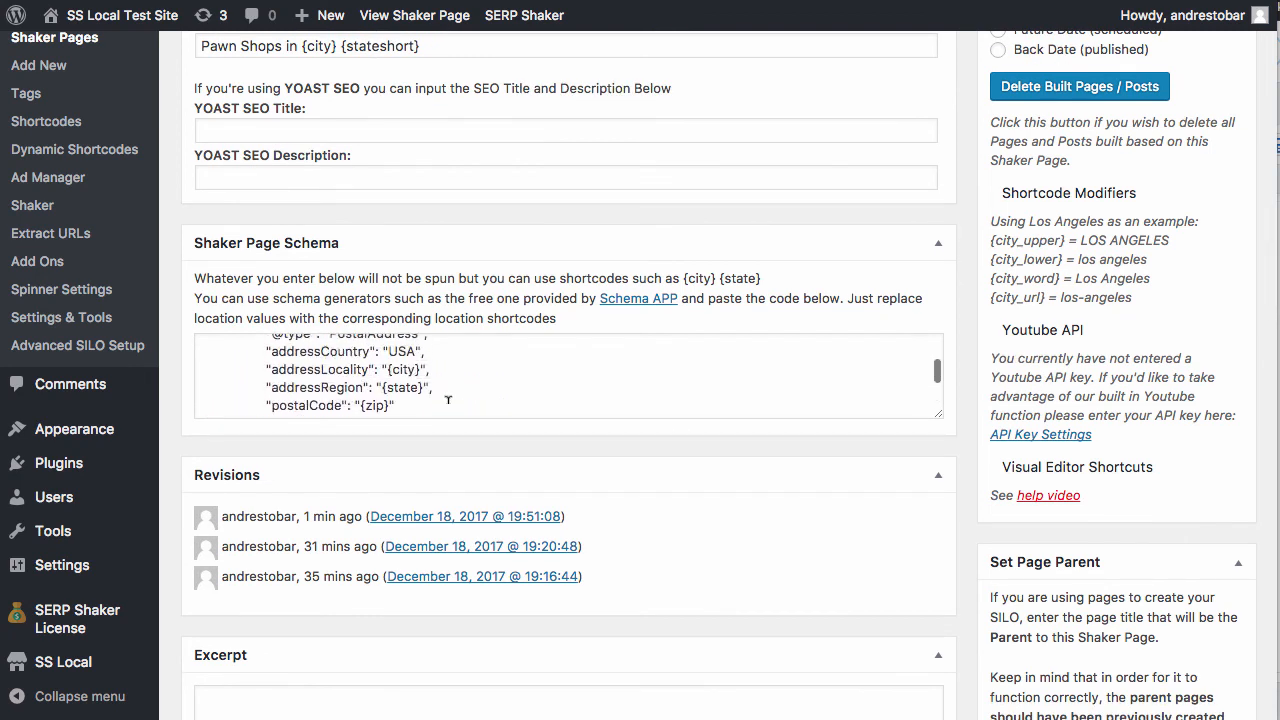
scroll(448, 399, up, 2)
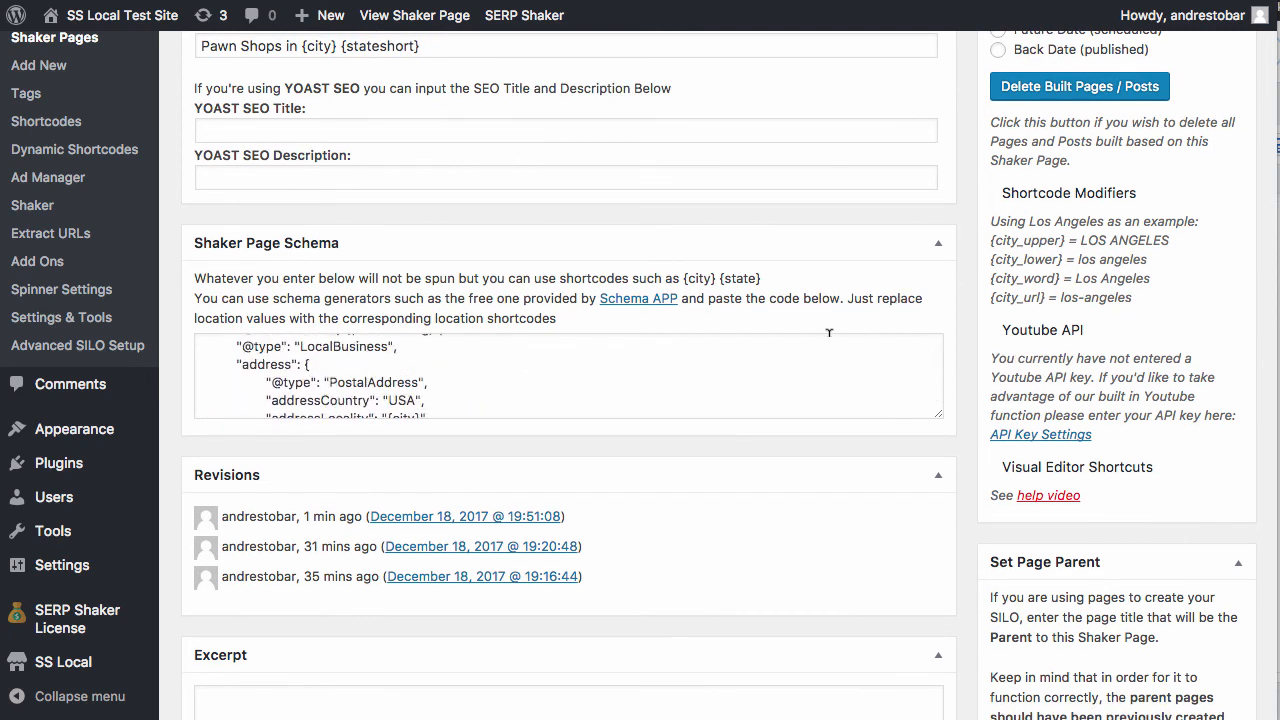